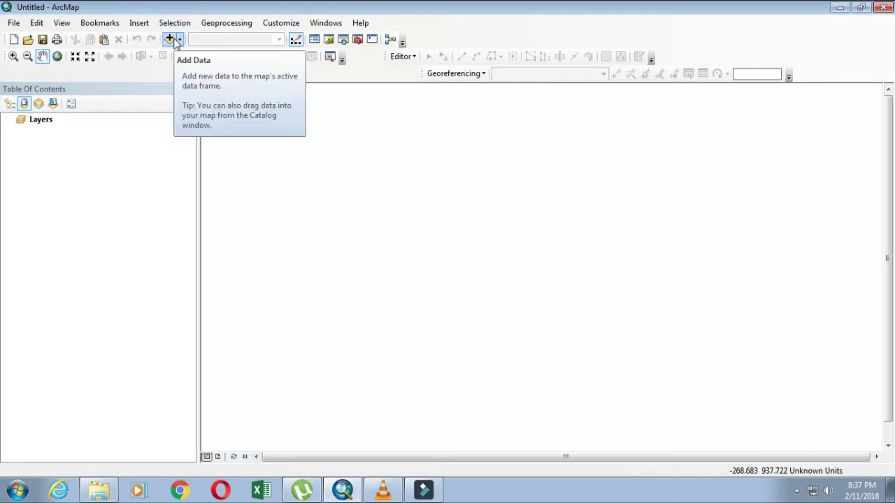
left_click(170, 39)
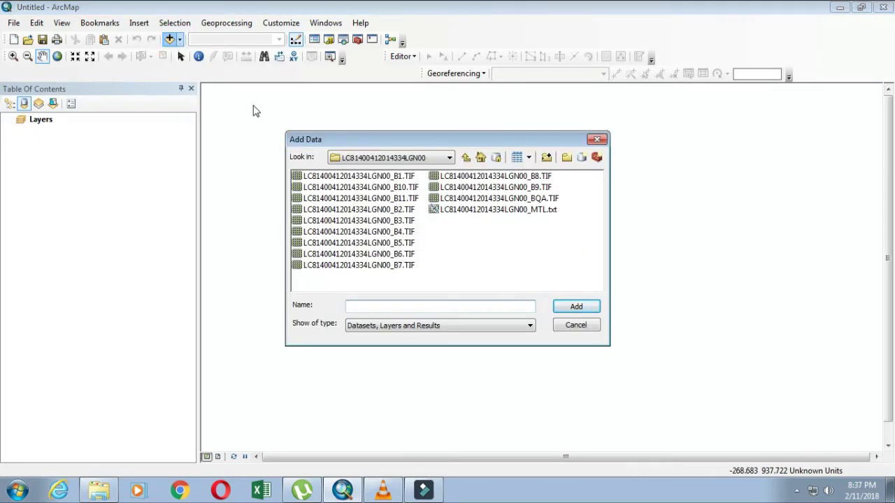
left_click(404, 178)
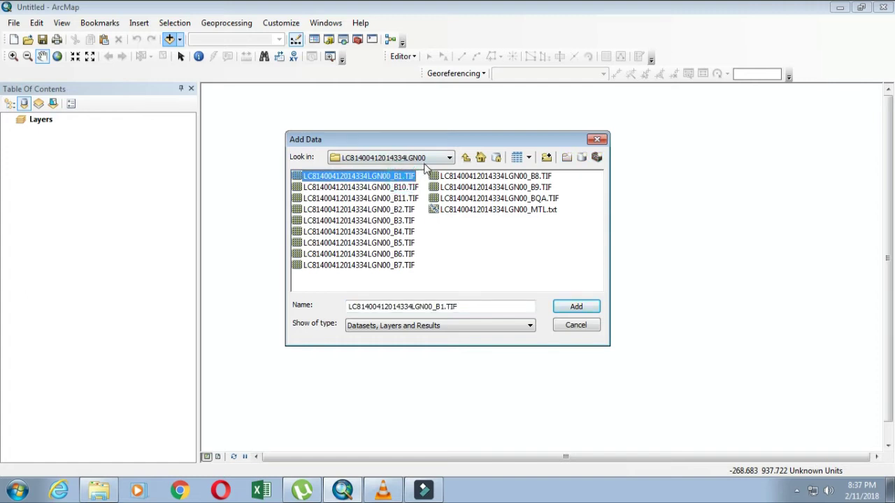
left_click(366, 160)
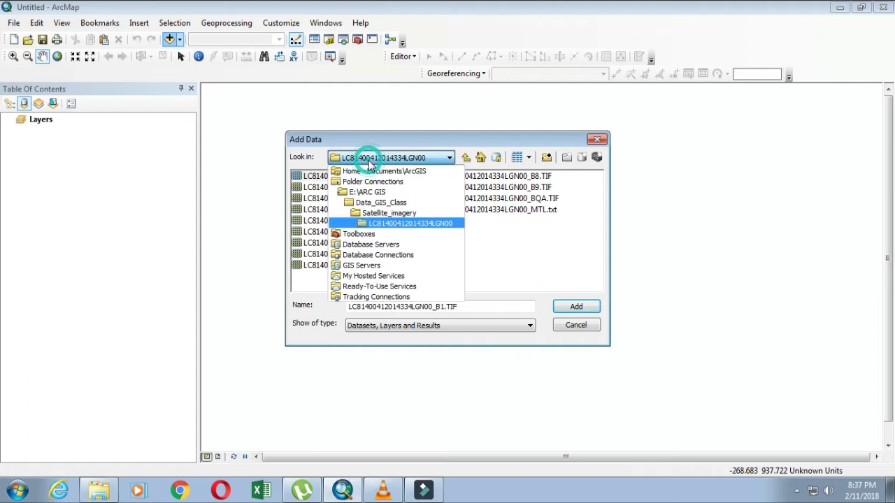
left_click(362, 204)
double_click(338, 188)
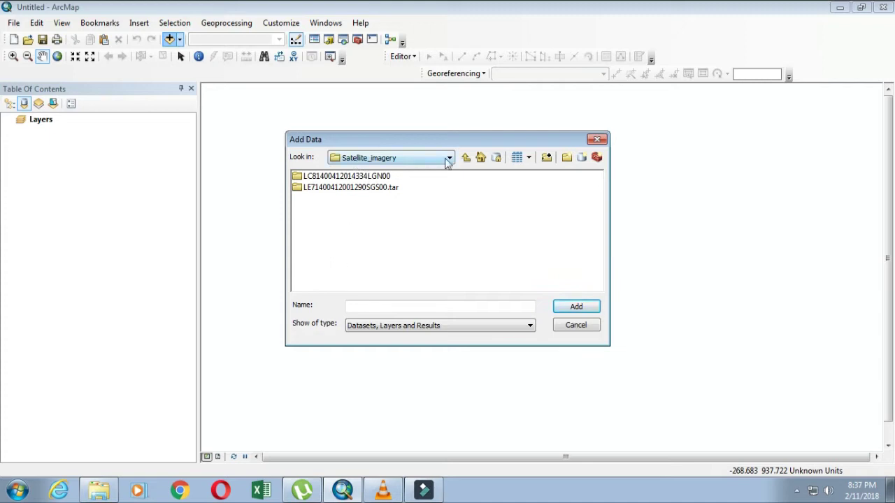
left_click(318, 177)
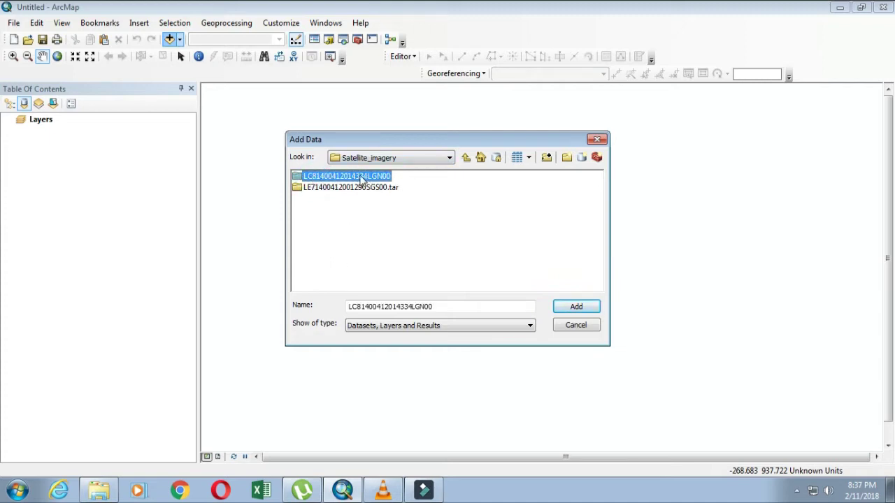
double_click(336, 178)
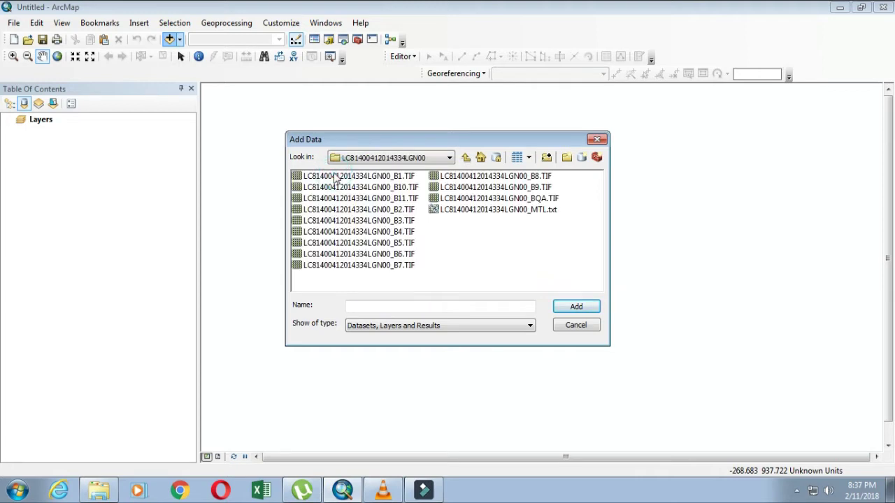
Select band files B1–B7 and B9 in the scene folder, leaving B8 out.
left_click(403, 177)
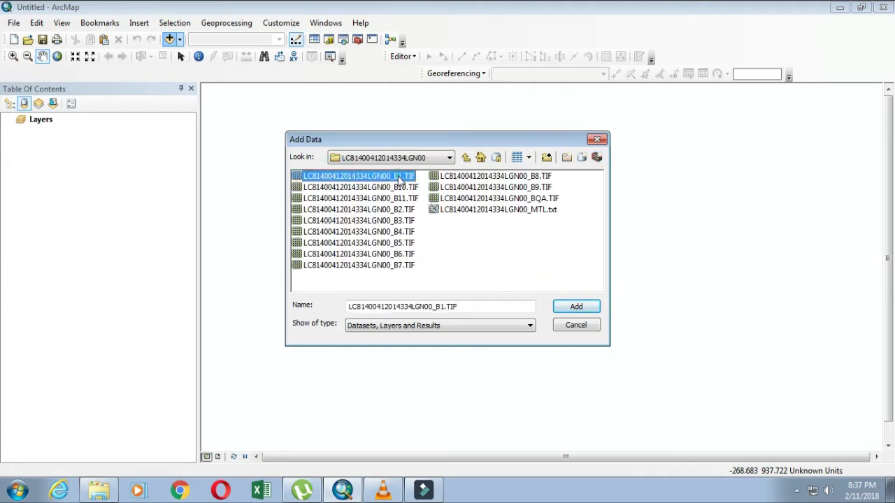
left_click(399, 209, "ctrl")
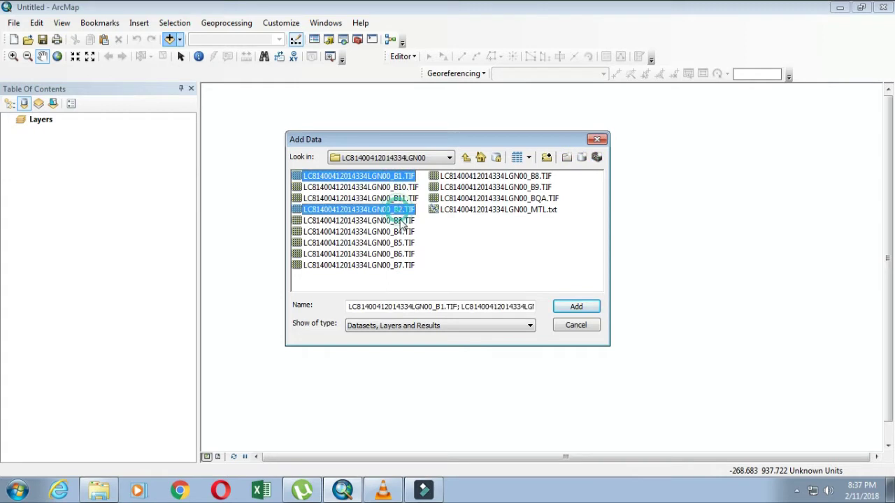
left_click(399, 220, "ctrl")
left_click(400, 231, "ctrl")
left_click(401, 242, "ctrl")
left_click(400, 254, "ctrl")
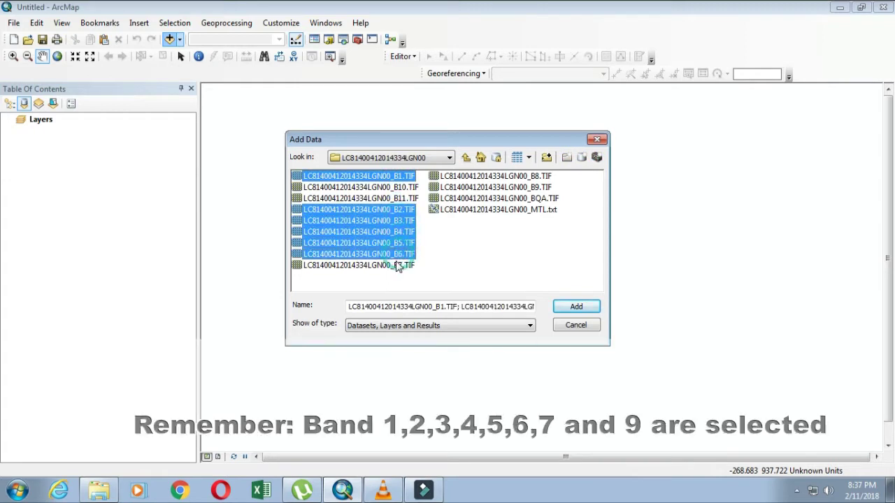
left_click(397, 266, "ctrl")
left_click(508, 179, "ctrl")
left_click(506, 188, "ctrl")
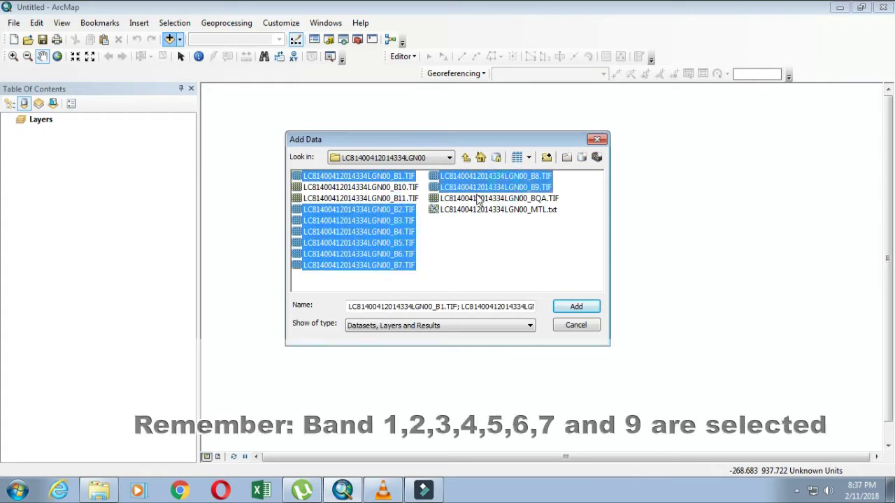
left_click(538, 178, "ctrl")
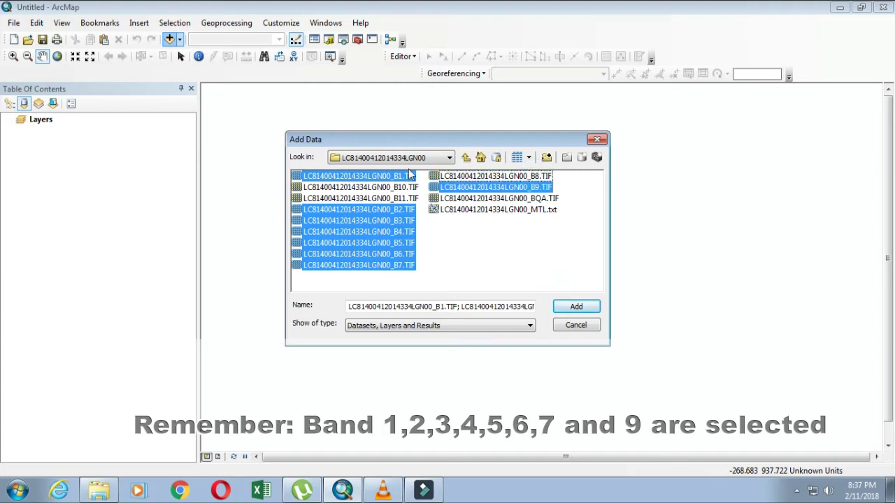
Add the selected band TIFs to the map and restore the Table Of Contents panel.
left_click(577, 306)
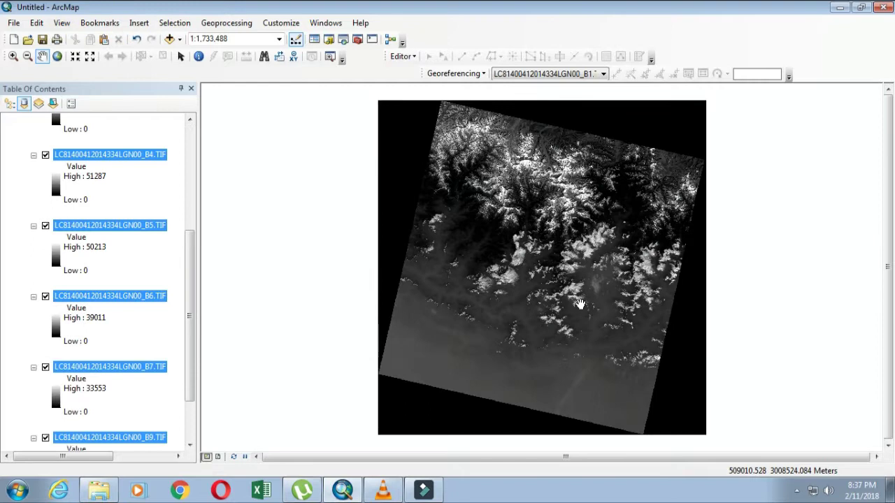
left_click_drag(188, 297, 194, 132)
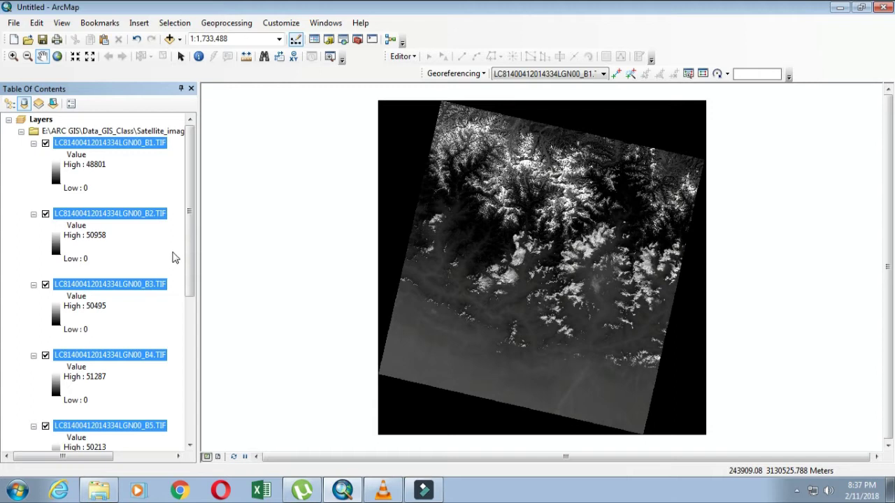
left_click_drag(189, 251, 188, 209)
left_click(191, 89)
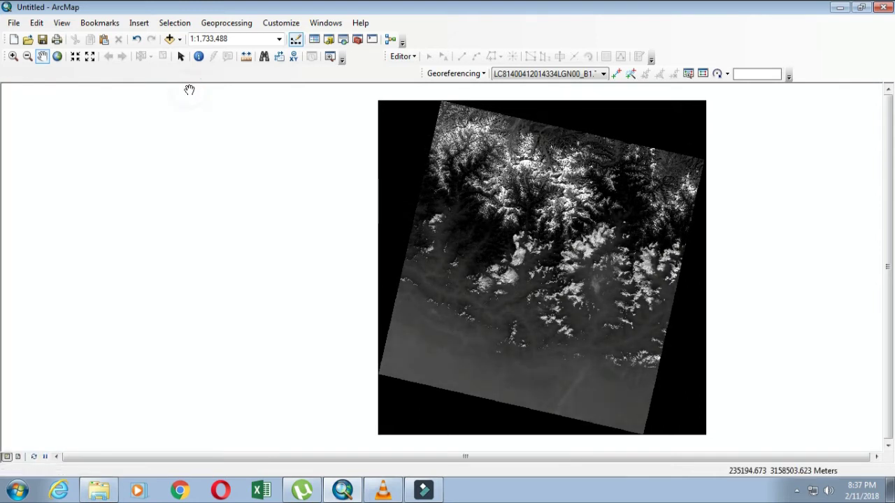
scroll(189, 89, "down", 1)
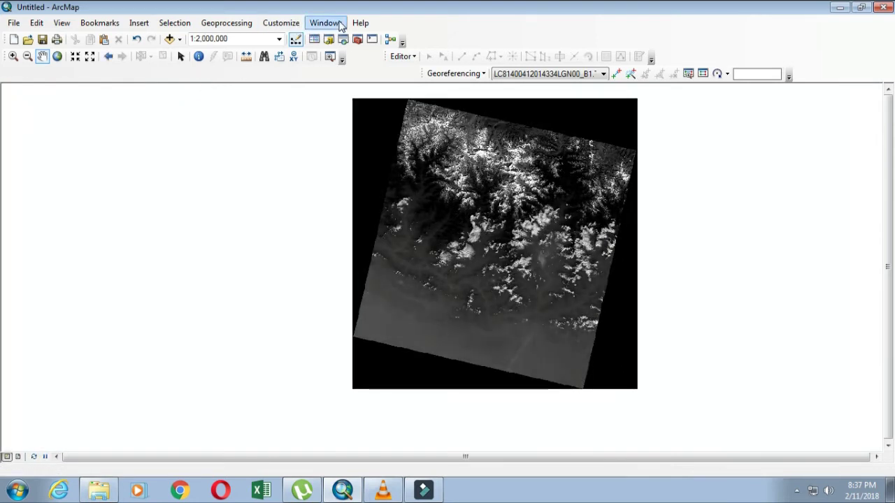
left_click(339, 24)
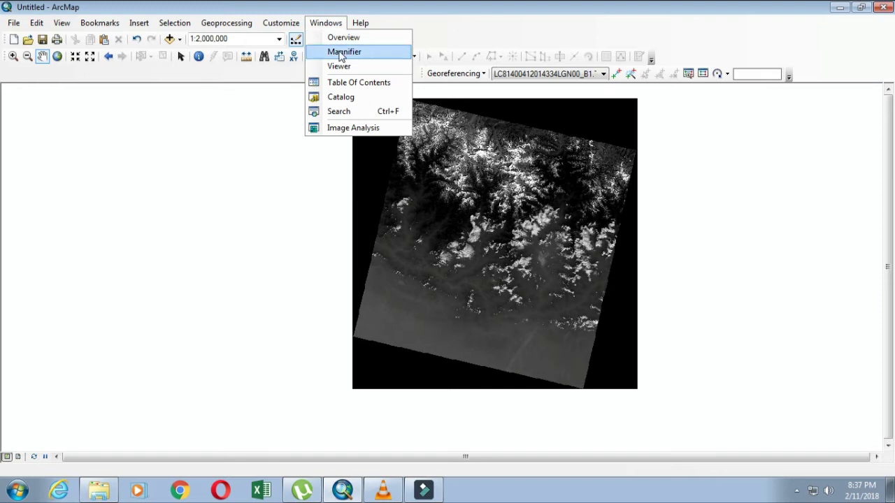
left_click(342, 82)
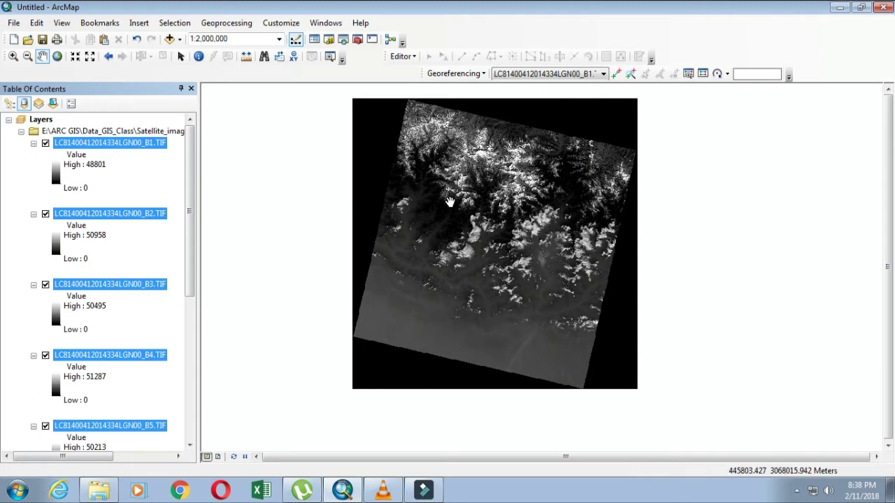
Pan and zoom in on the mountainous scene to about 1:750,000.
left_click_drag(580, 232, 583, 299)
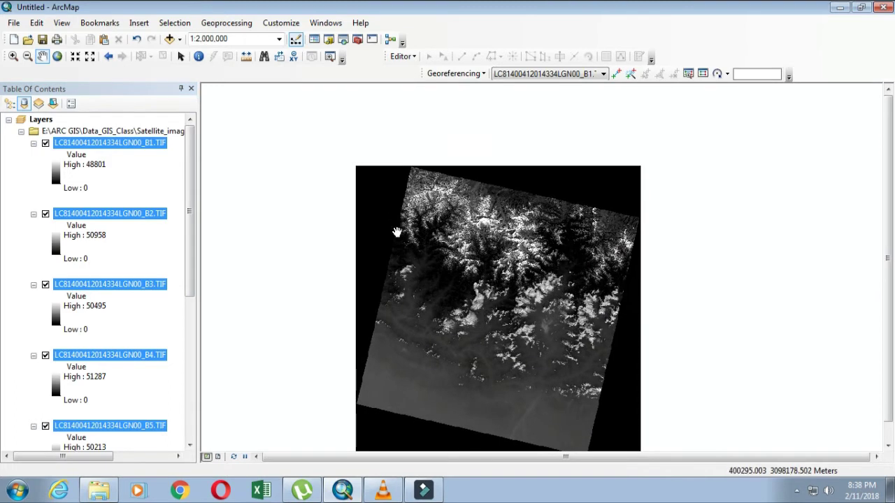
scroll(625, 295, "down", 3)
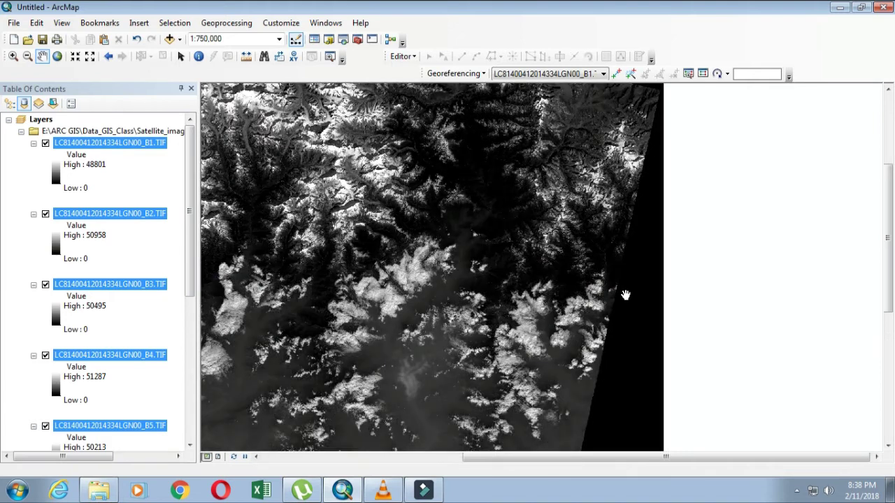
left_click(491, 249)
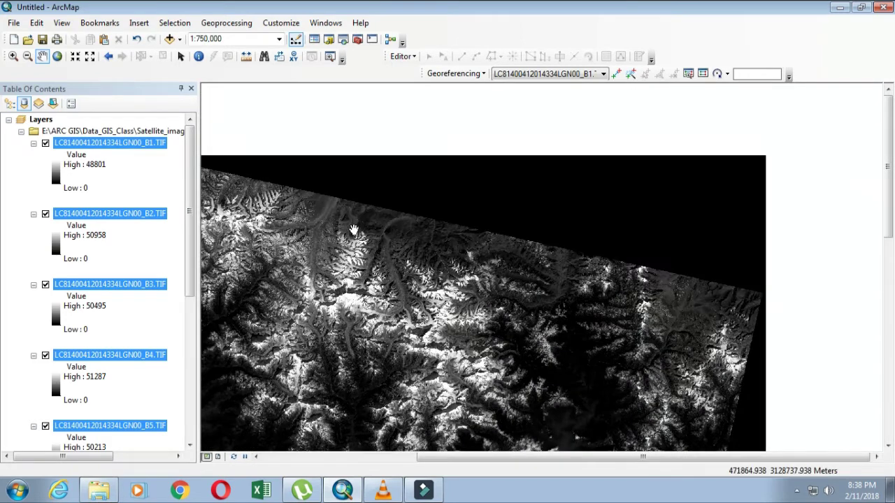
left_click(325, 23)
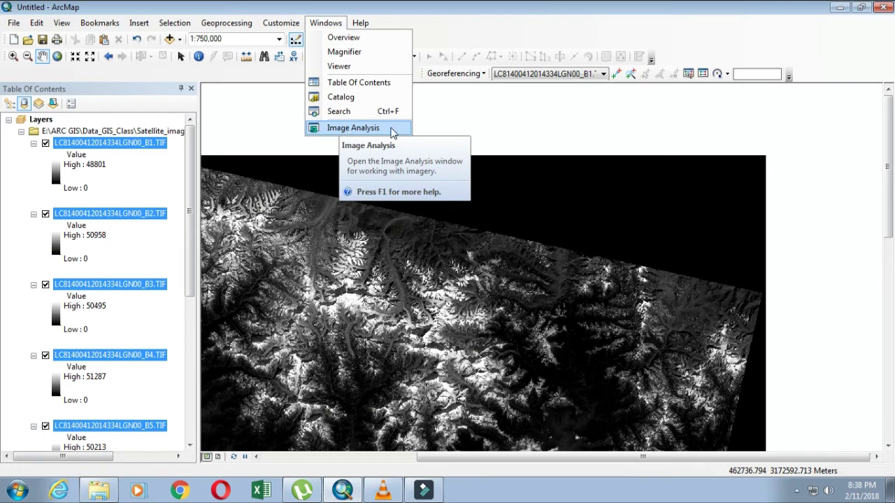
Open the Image Analysis window and select band layers B1 through B9 in its list.
left_click(393, 132)
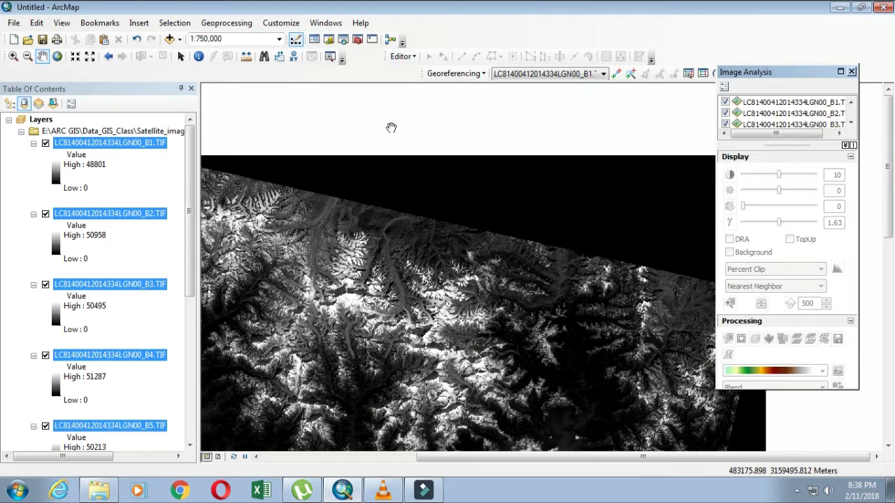
left_click_drag(785, 75, 753, 98)
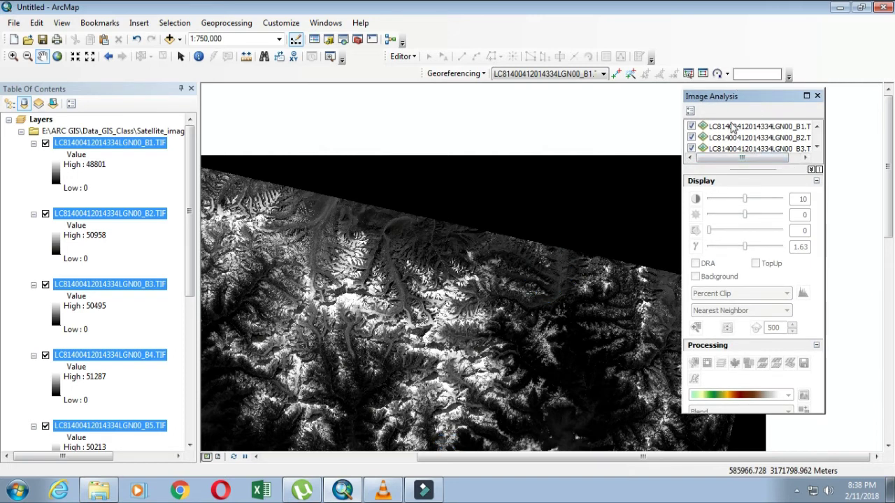
left_click(732, 127)
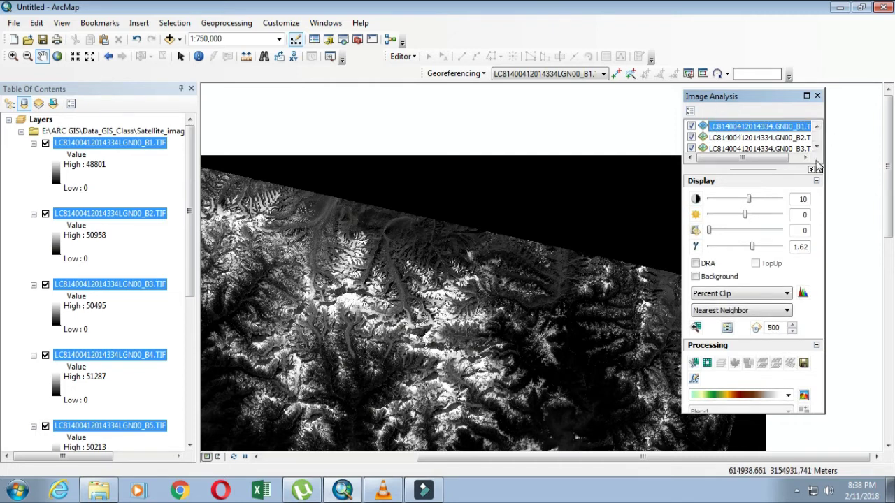
left_click(816, 148)
left_click(817, 148)
left_click(816, 148)
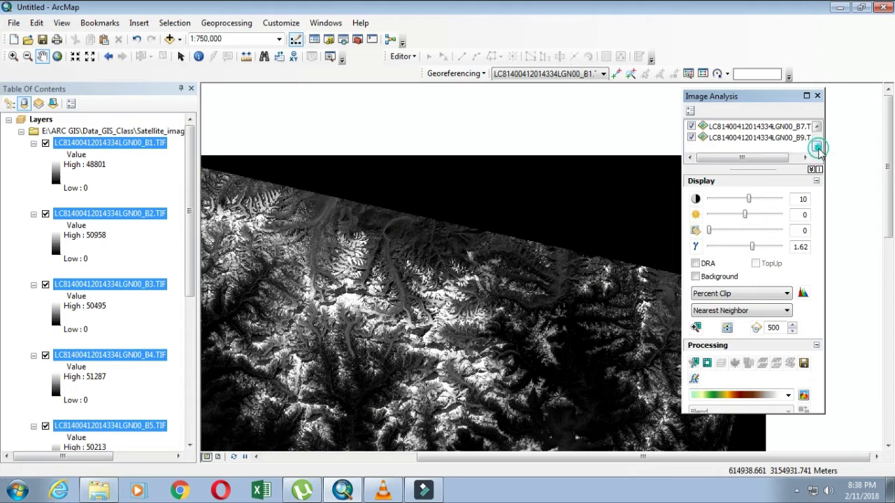
left_click(797, 138, "shift")
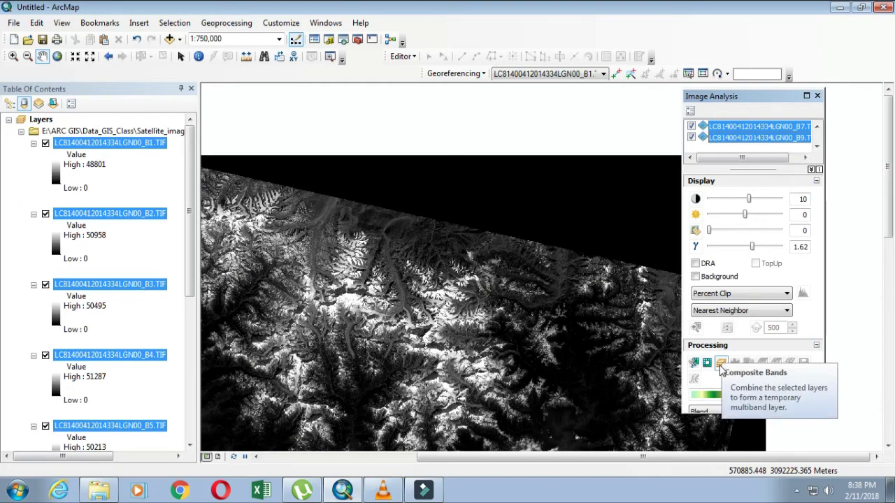
Create a composite layer from the selected bands and zoom into its terrain.
left_click(720, 363)
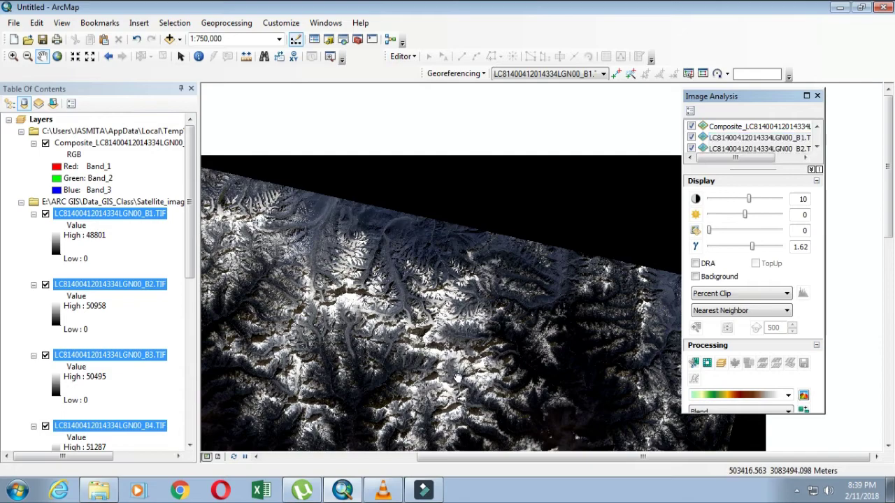
scroll(462, 368, "down", 3)
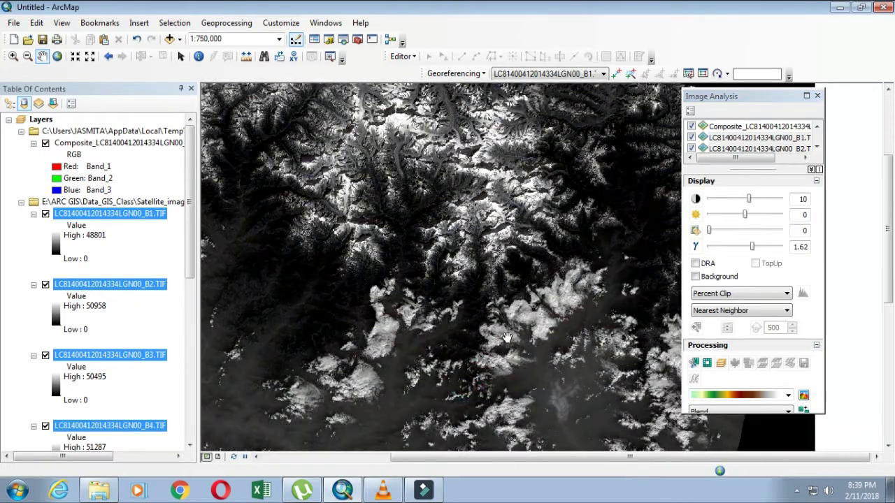
scroll(490, 328, "up", 3)
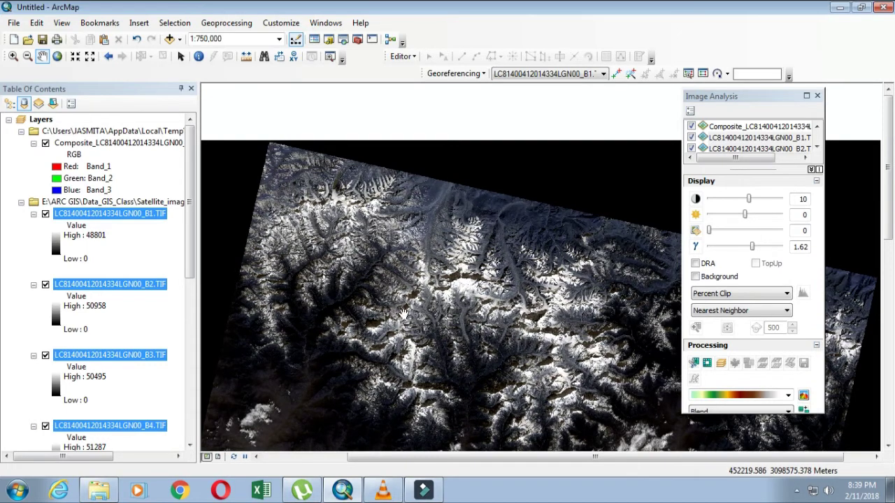
left_click_drag(422, 323, 388, 355)
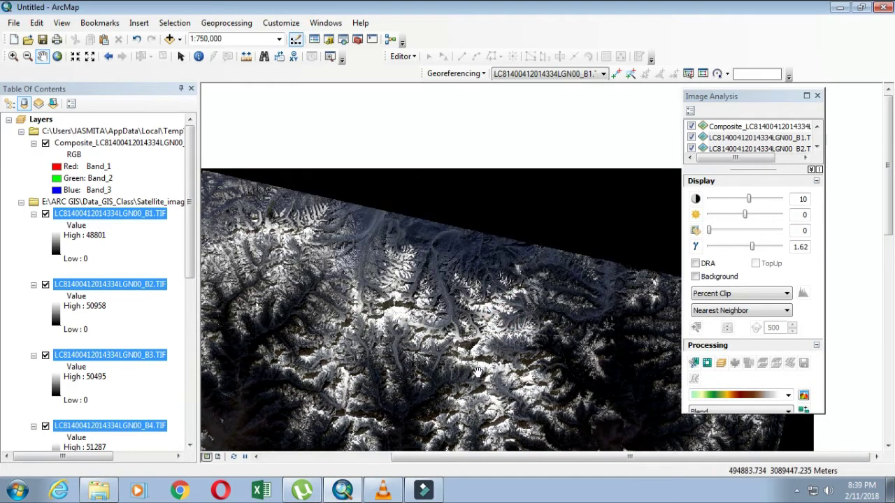
left_click_drag(477, 370, 375, 311)
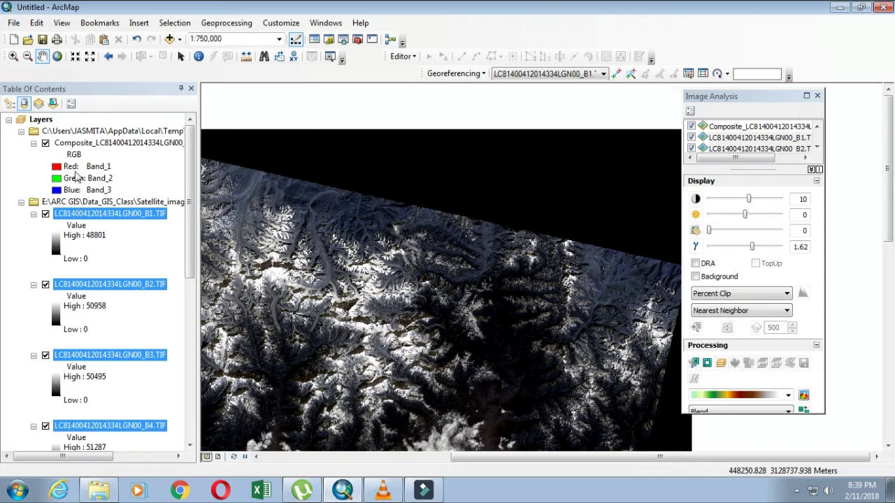
Pan around the mountain terrain, then return to the full scene extent.
scroll(346, 278, "down", 3)
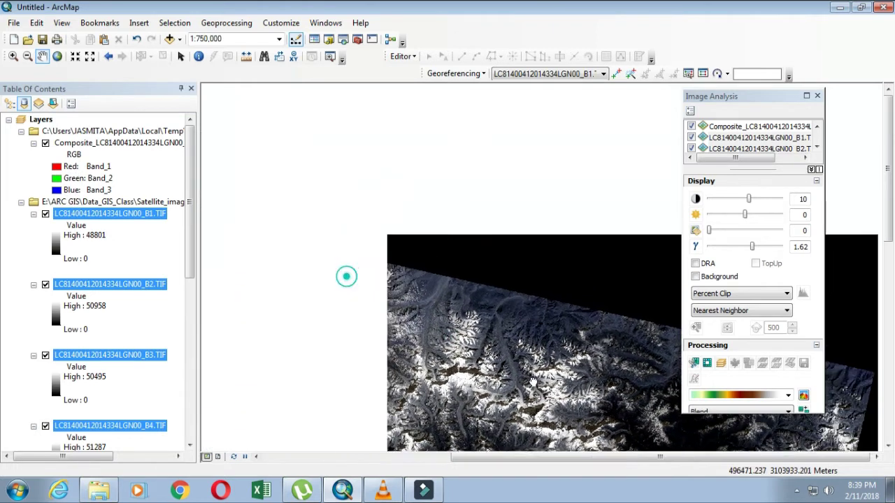
left_click_drag(463, 341, 367, 304)
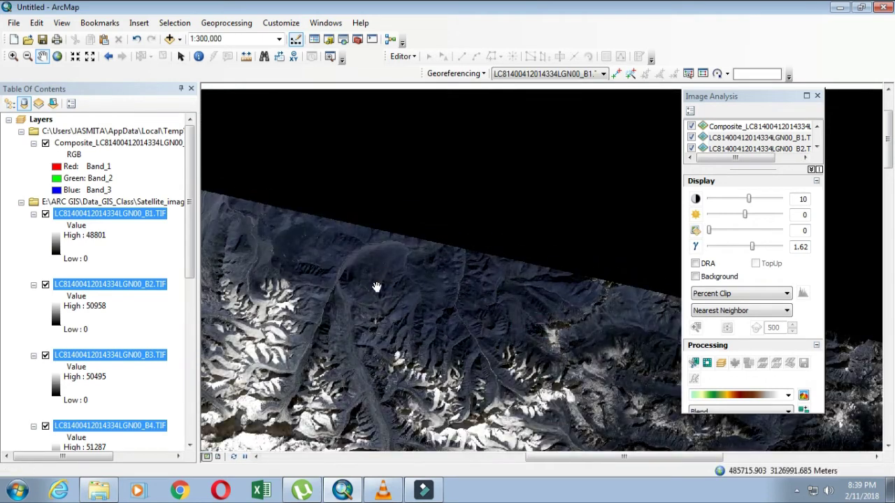
scroll(482, 306, "up", 2)
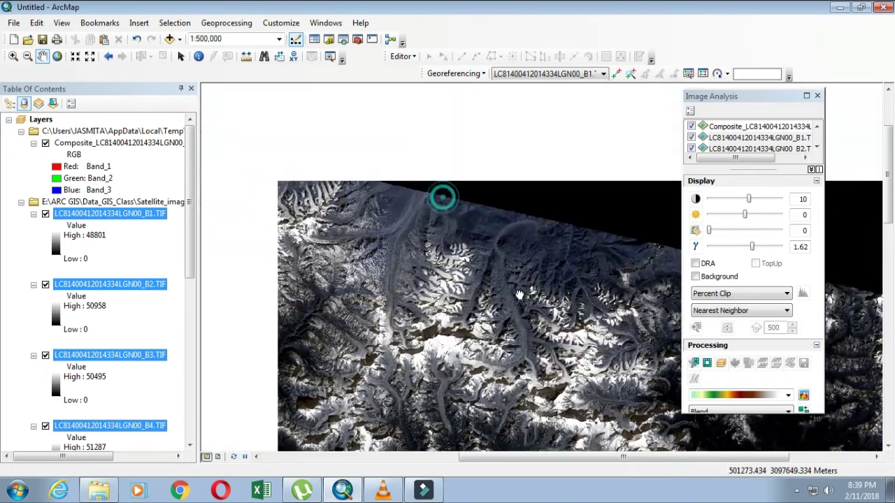
left_click_drag(443, 194, 382, 248)
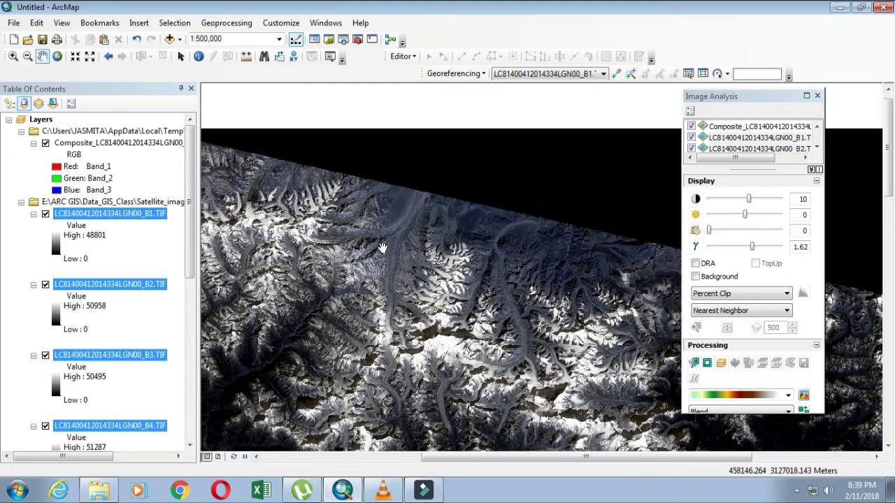
left_click(58, 56)
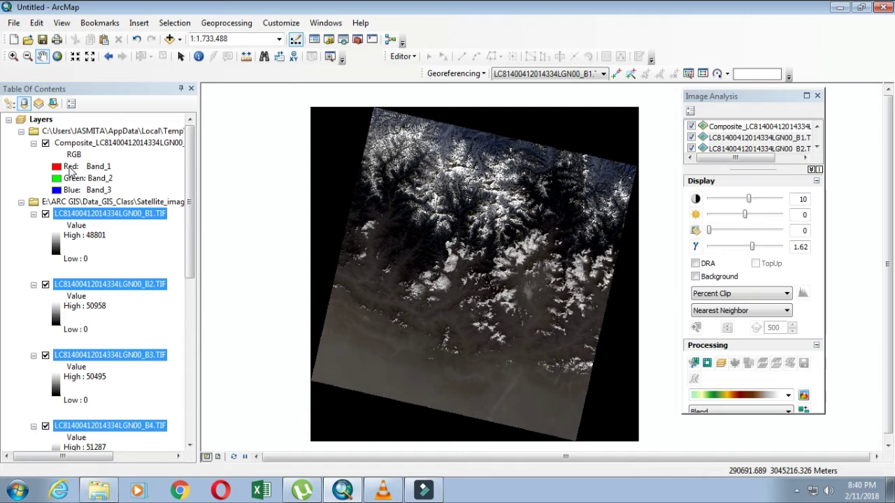
left_click(71, 168)
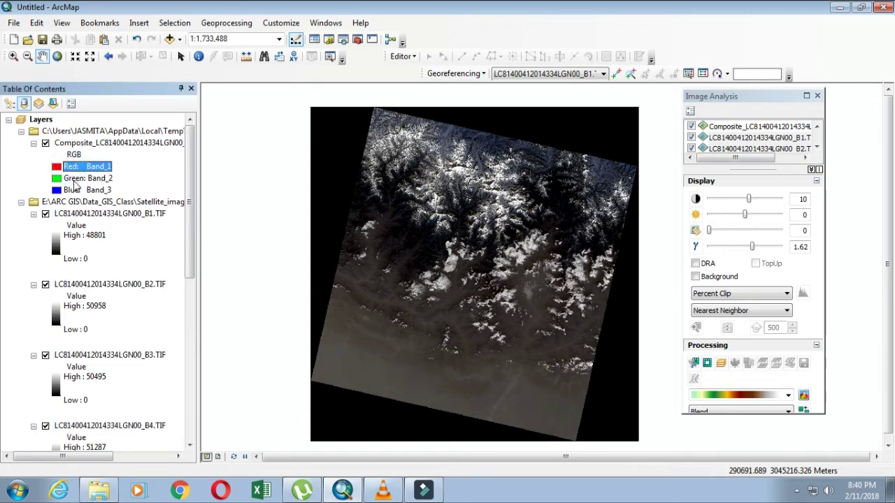
left_click(76, 179)
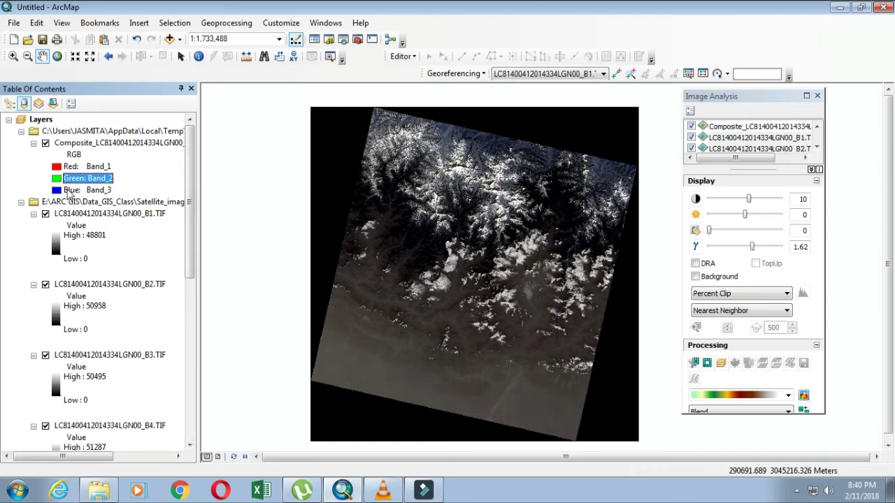
left_click(69, 191)
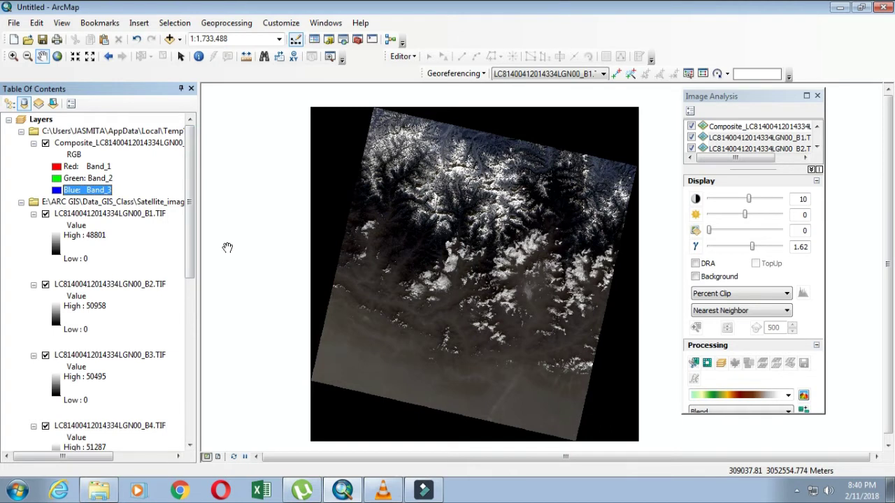
scroll(189, 216, "down", 1)
scroll(189, 216, "up", 1)
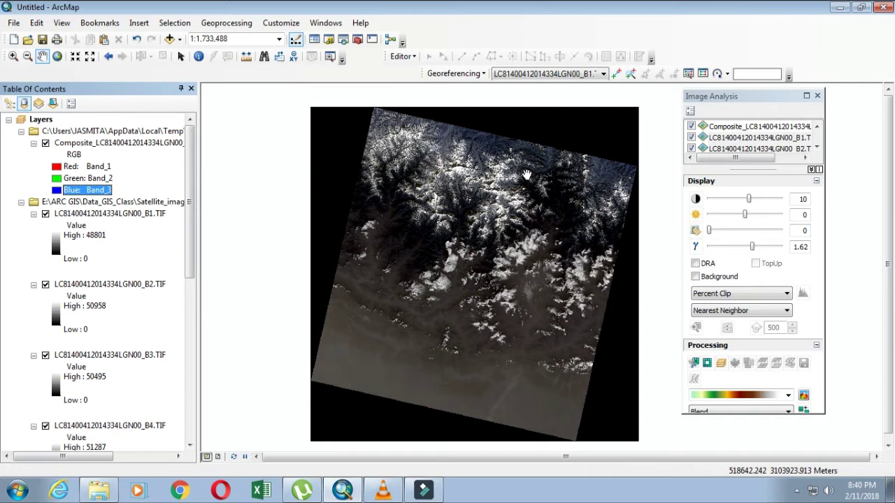
left_click_drag(526, 174, 486, 170)
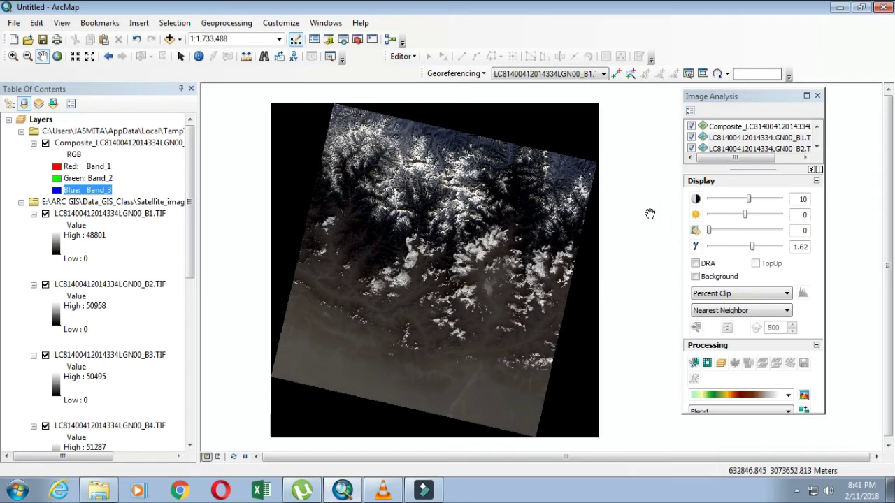
Export the composite as a TIFF named Composite_2014 into New Folder (2).
left_click(730, 127)
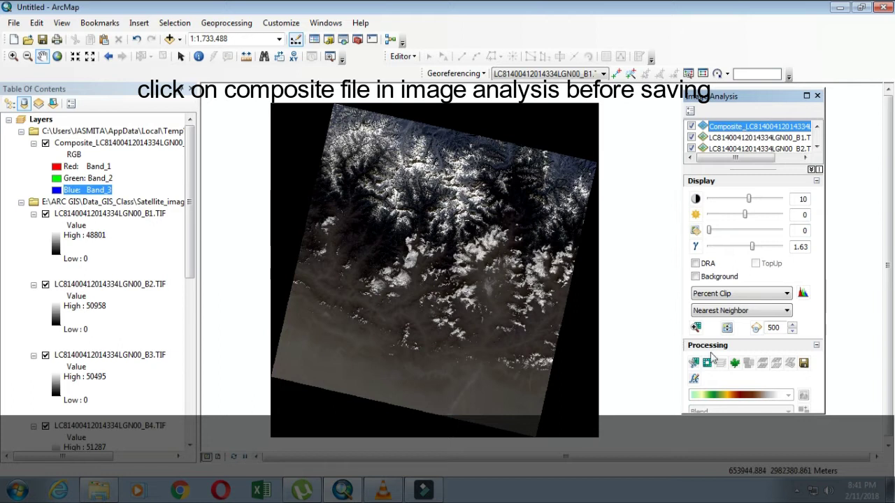
left_click(804, 363)
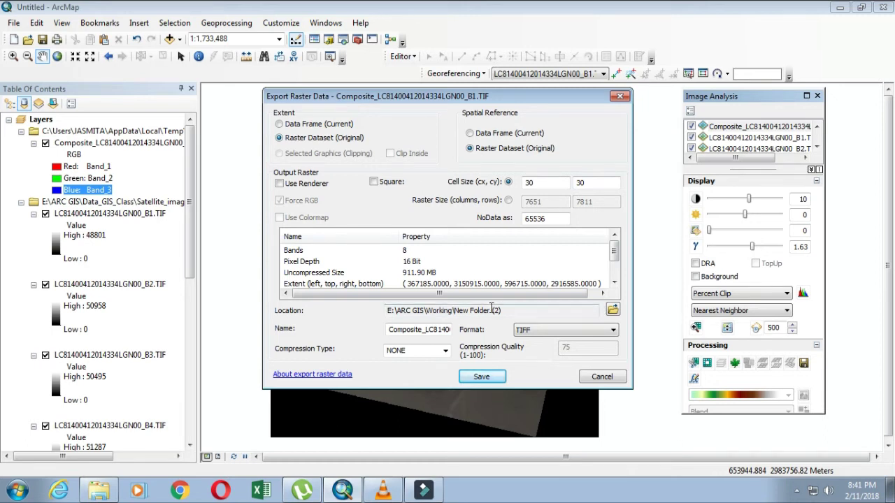
left_click(612, 309)
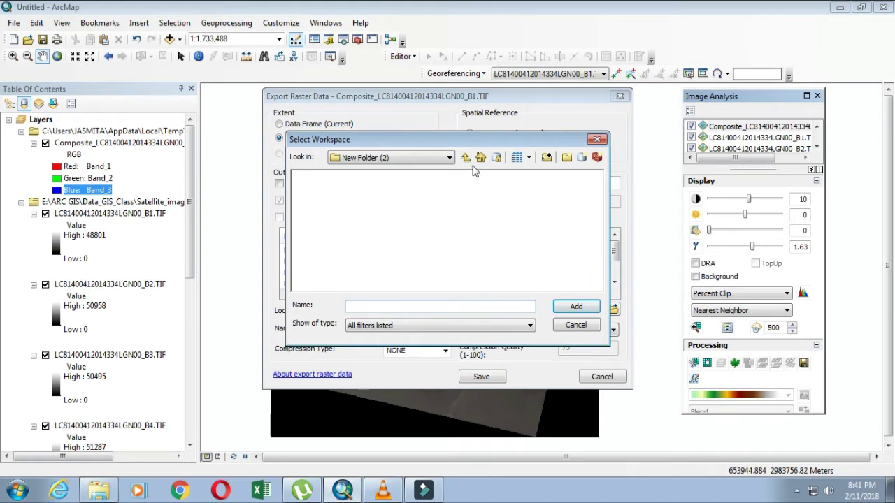
key("Return")
type("Composi")
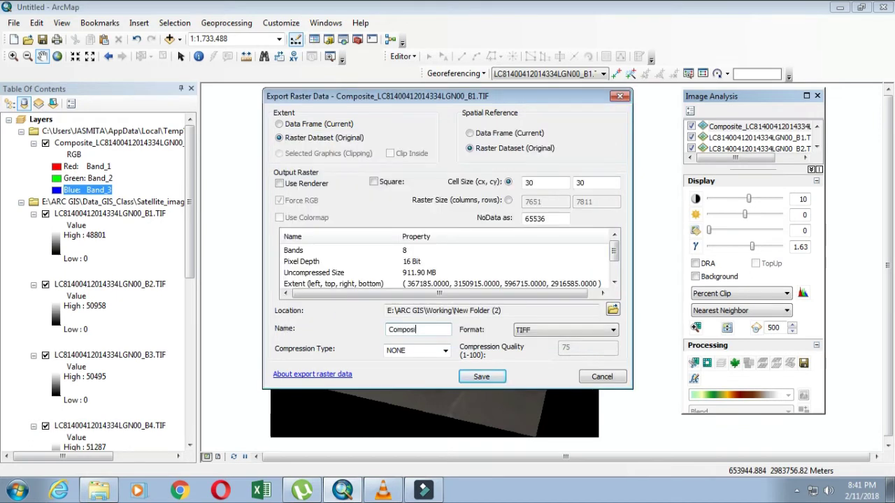
type("te")
type("_2014")
left_click(431, 374)
Save the export, decline pixel-depth promotion, and add Composite_2014 to the map.
left_click(475, 377)
left_click(503, 301)
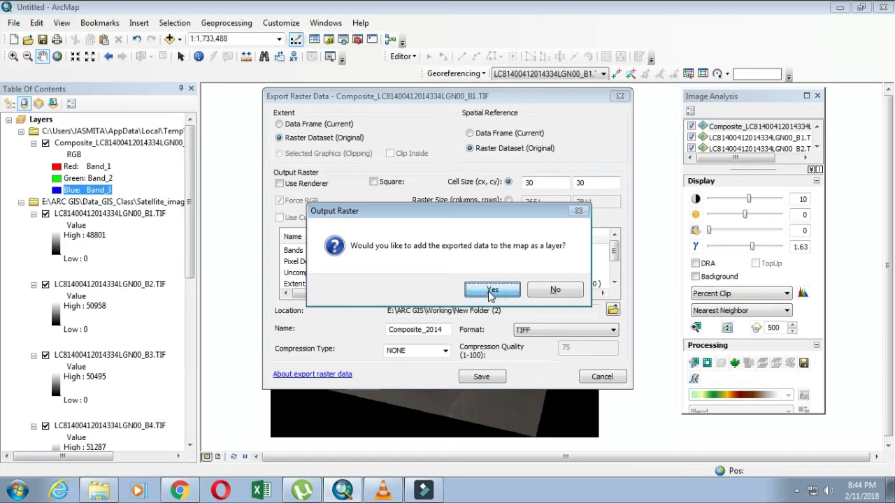
left_click(491, 290)
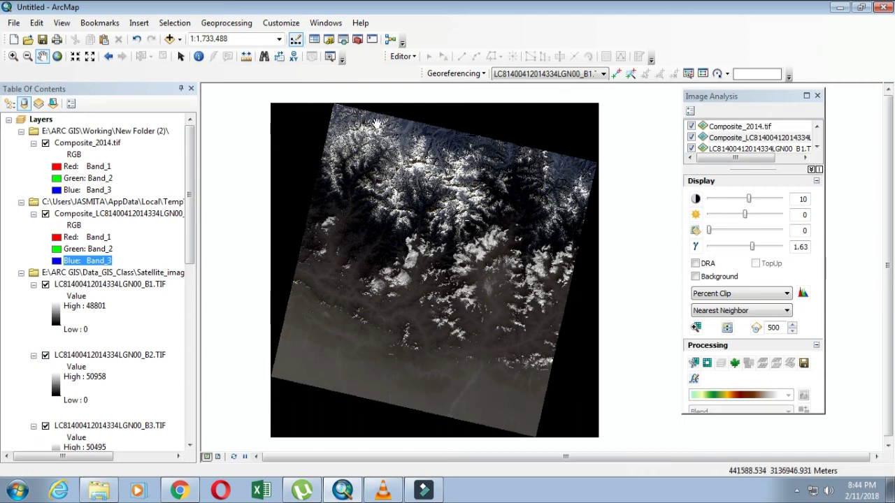
In Catalog, expand E:\ARC GIS > Working > New Folder (2) and select Composite_2014.tif.
left_click(331, 57)
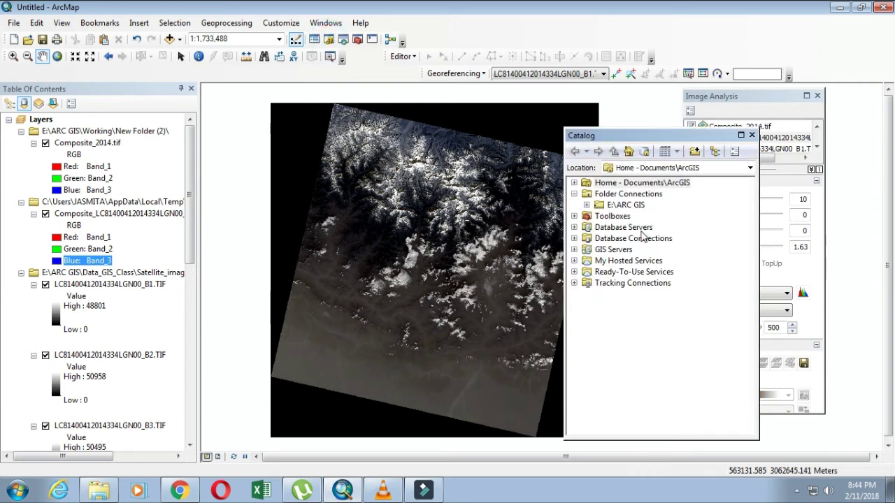
left_click(586, 204)
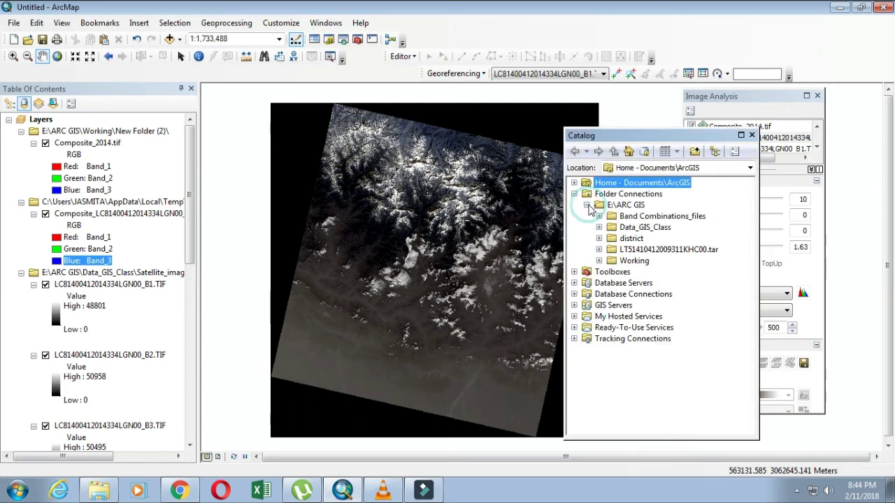
left_click(598, 261)
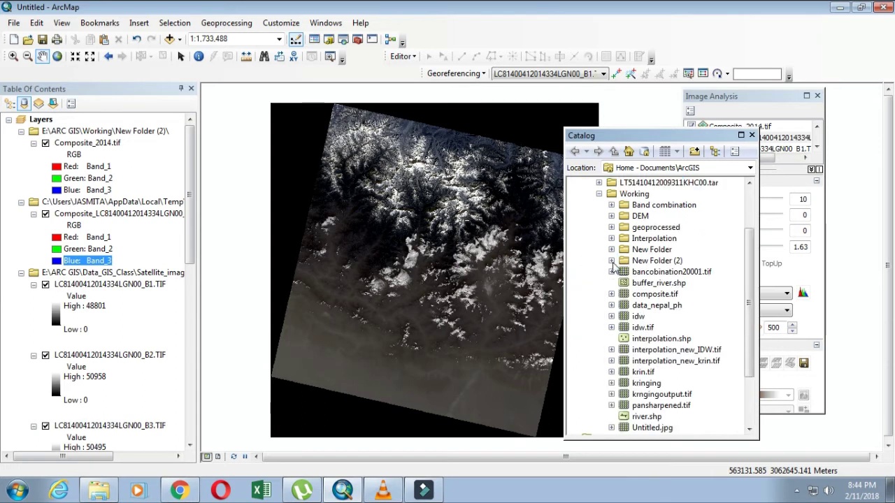
left_click(611, 260)
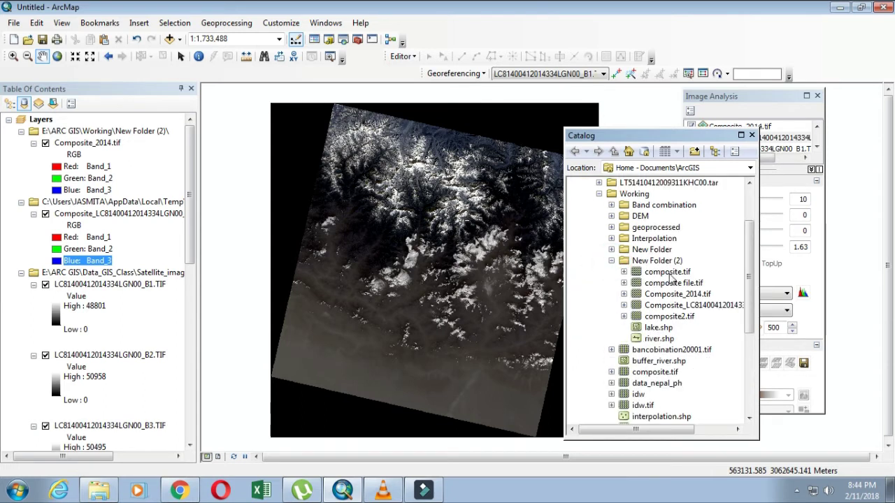
left_click(676, 294)
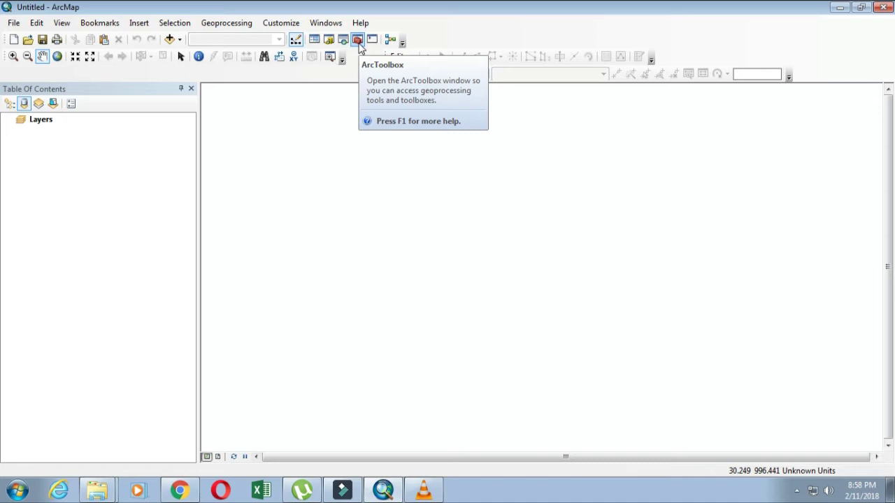
Open Composite Bands from ArcToolbox under Data Management Tools > Raster > Raster Processing.
left_click(359, 42)
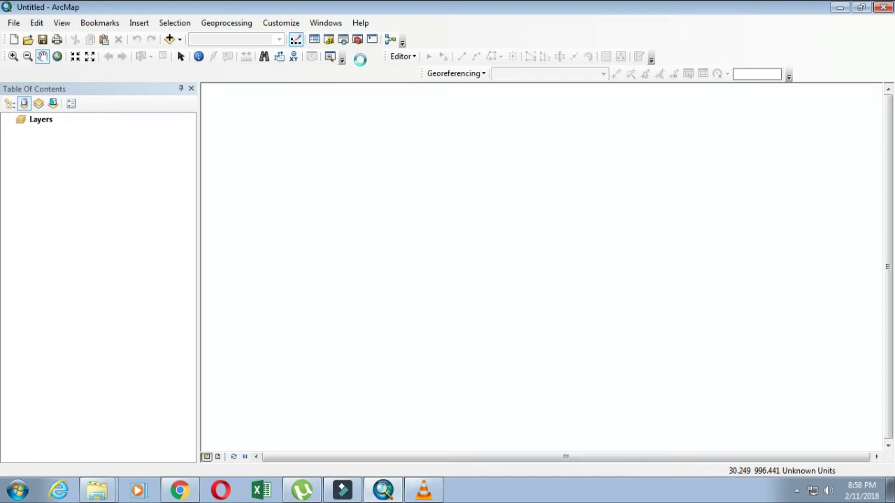
left_click(358, 39)
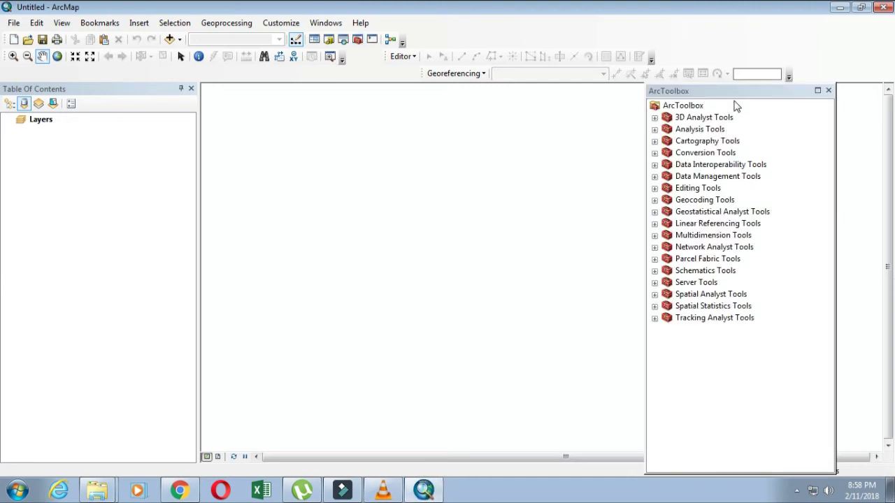
left_click_drag(731, 94, 612, 79)
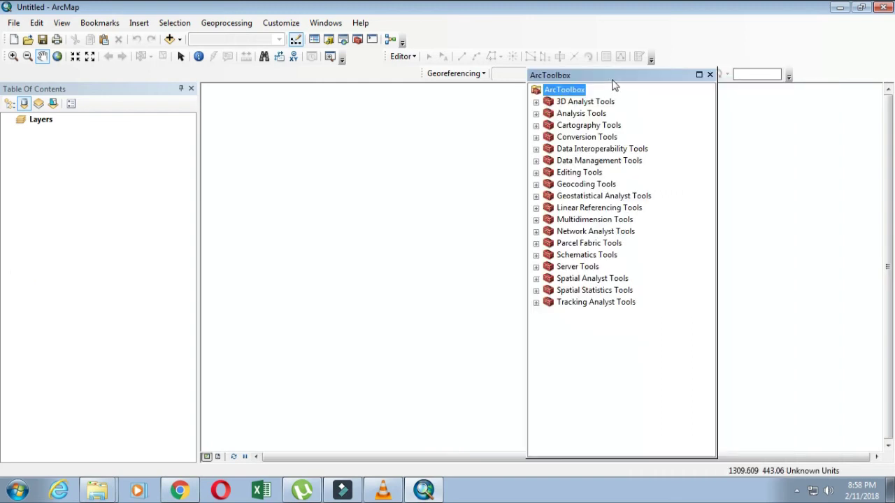
left_click(536, 161)
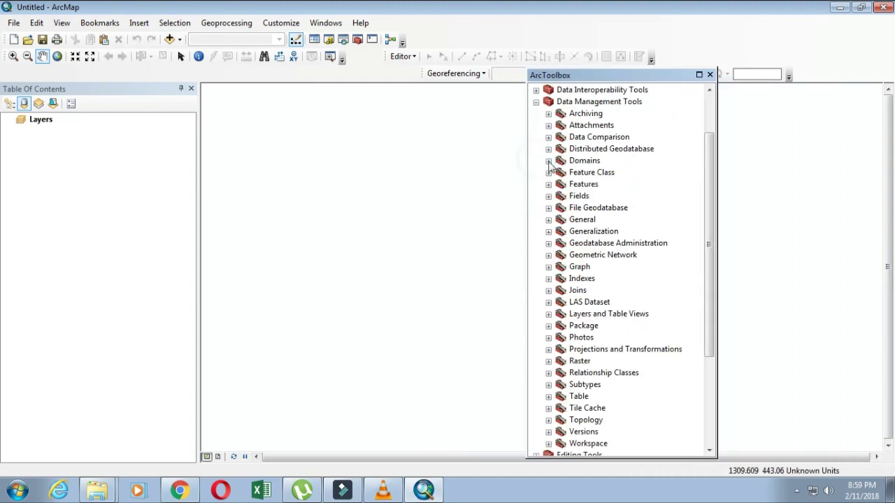
left_click_drag(711, 262, 711, 321)
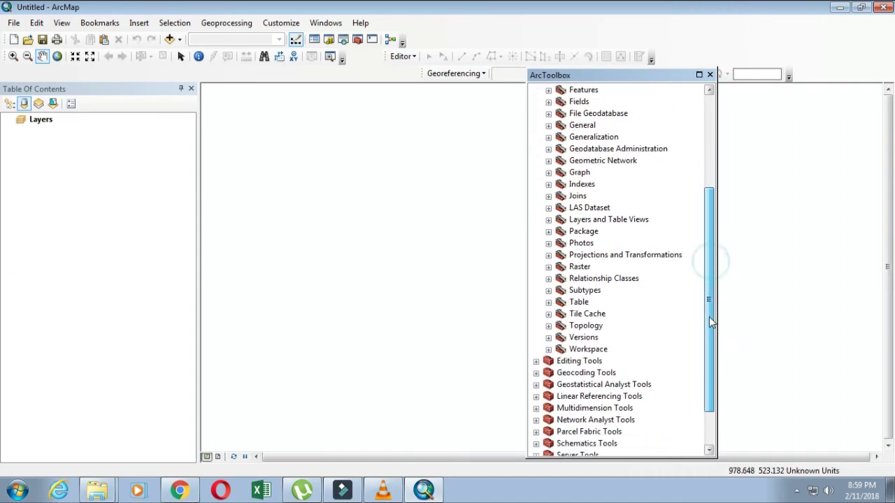
left_click(548, 266)
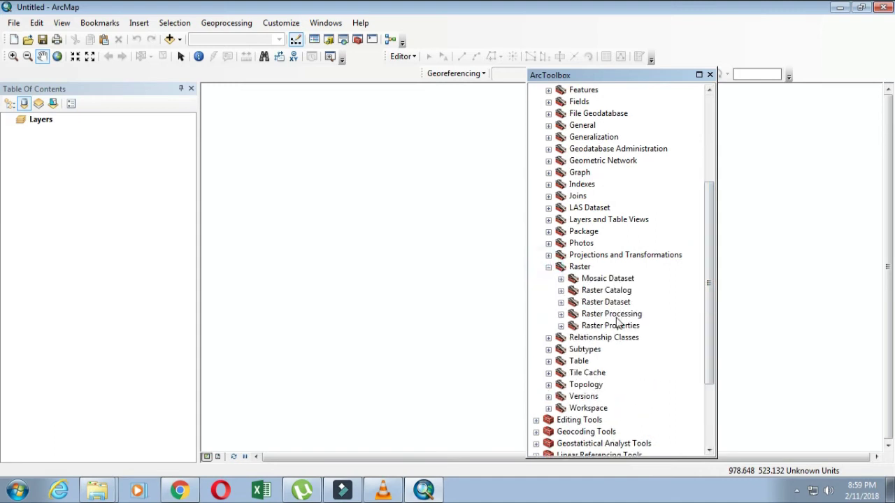
left_click(561, 314)
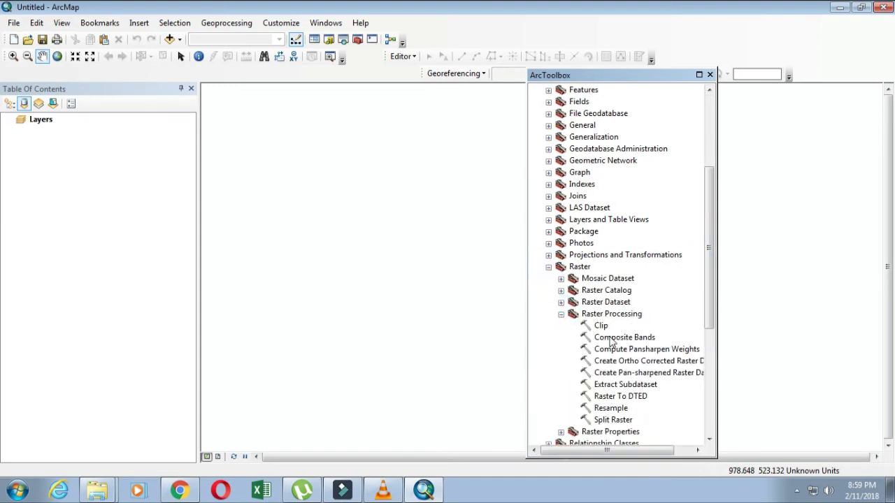
double_click(621, 338)
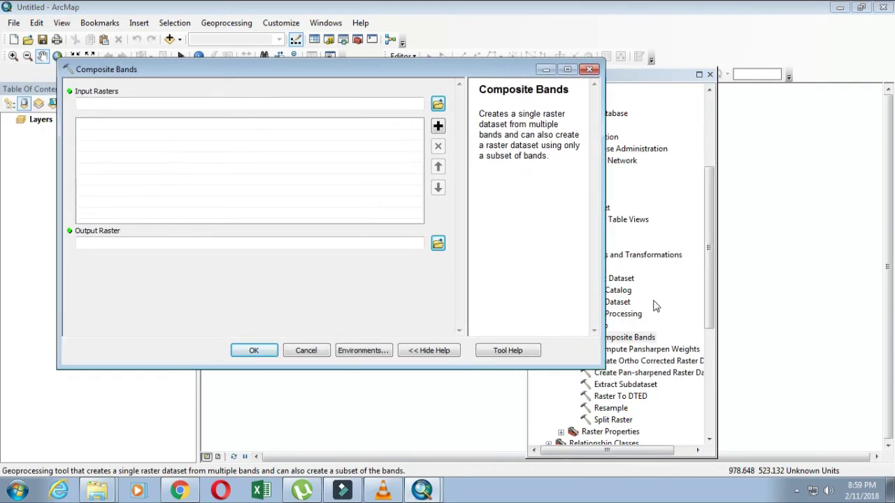
Position the Composite Bands window and begin selecting band files in the Input Rasters browser.
left_click_drag(450, 64, 573, 70)
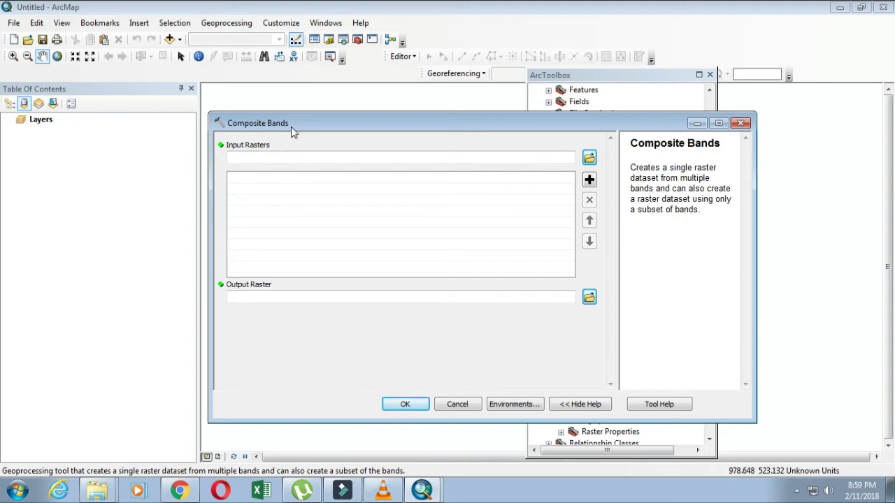
left_click_drag(291, 127, 294, 116)
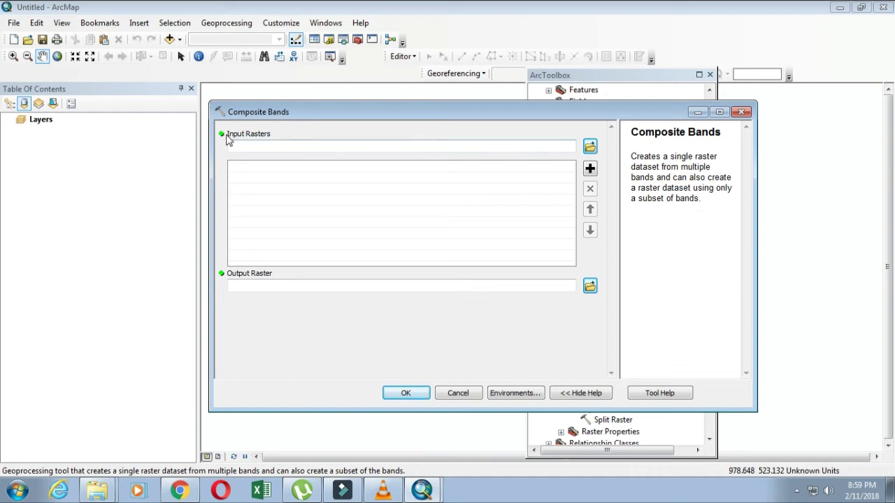
left_click(589, 146)
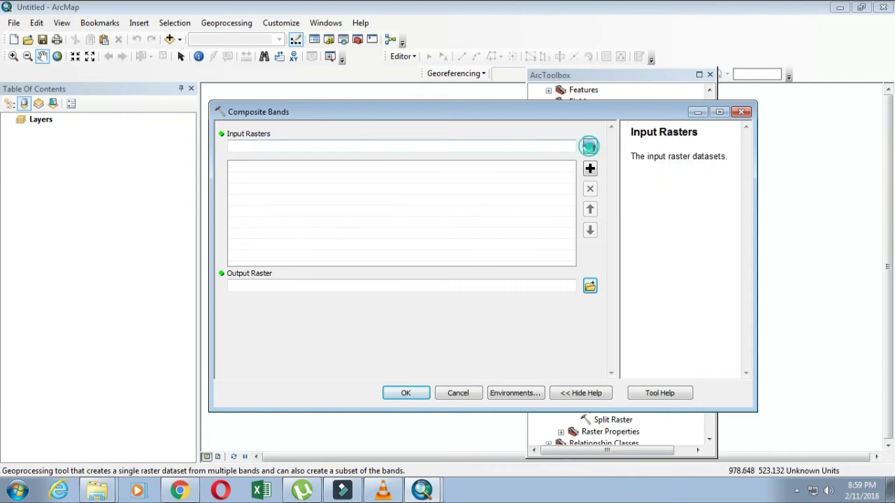
left_click(446, 217)
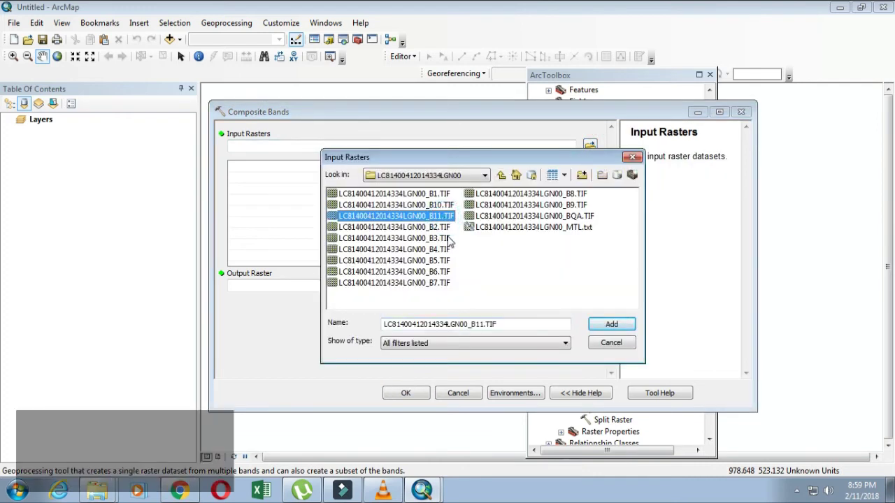
left_click(446, 227, "ctrl")
left_click(446, 238, "ctrl")
left_click(445, 250, "ctrl")
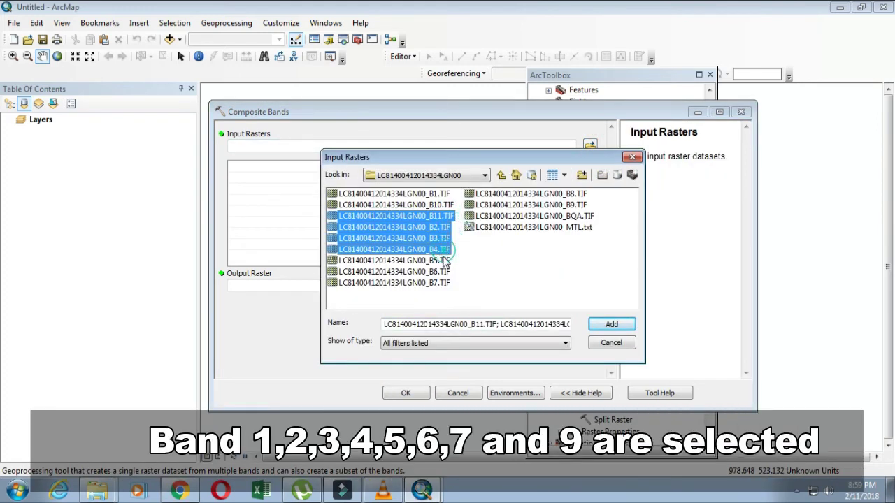
left_click(446, 260, "ctrl")
left_click(446, 272, "ctrl")
left_click(442, 286, "ctrl")
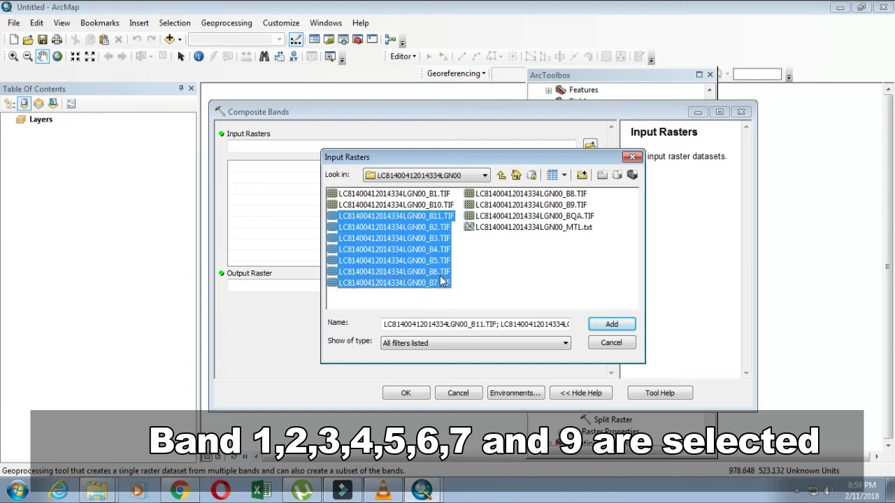
Reselect bands B1–B7 plus B9 and add them as input rasters.
left_click(460, 238)
left_click(442, 196)
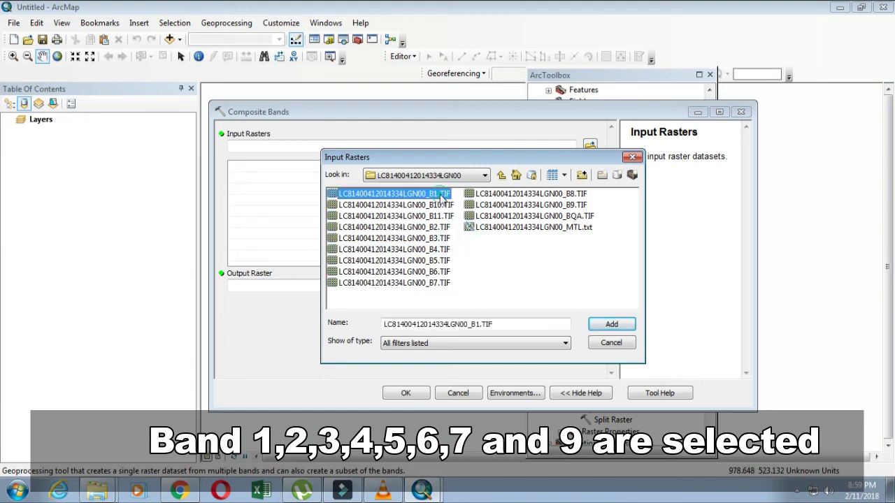
left_click(446, 227, "ctrl")
left_click(446, 239, "ctrl")
left_click(445, 249, "ctrl")
left_click(436, 261, "ctrl")
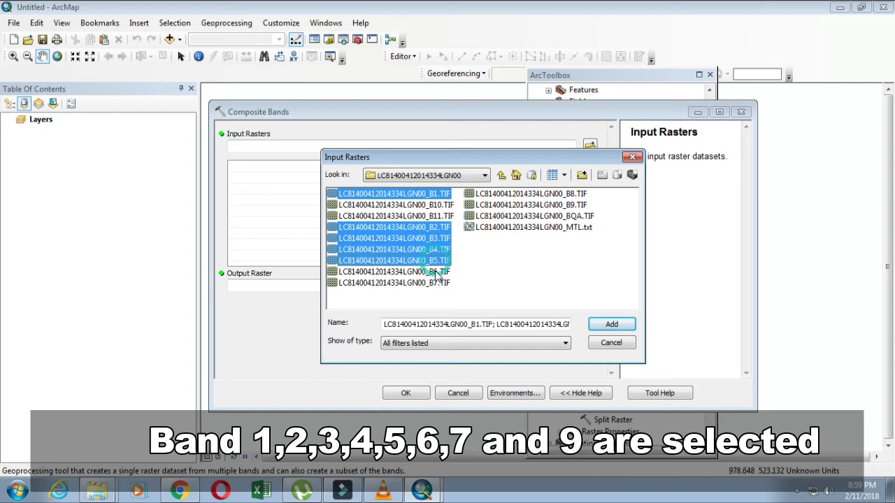
left_click(422, 272, "ctrl")
left_click(421, 283, "ctrl")
left_click(550, 205, "ctrl")
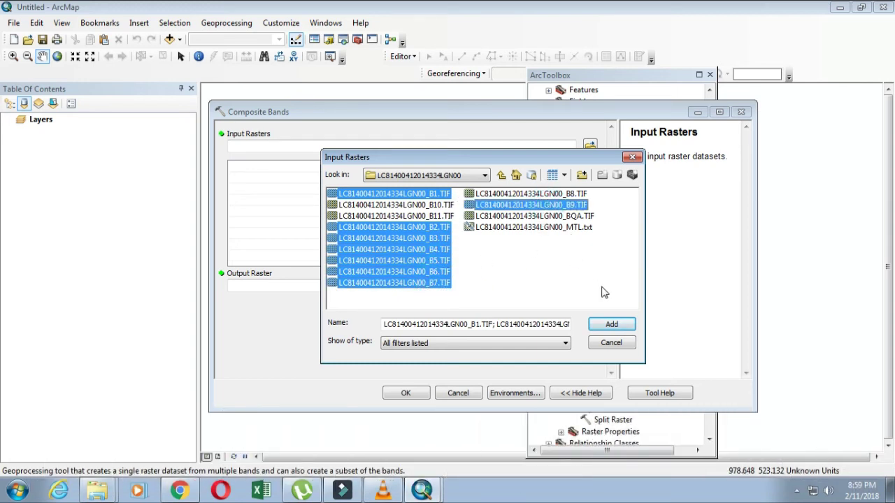
left_click(611, 323)
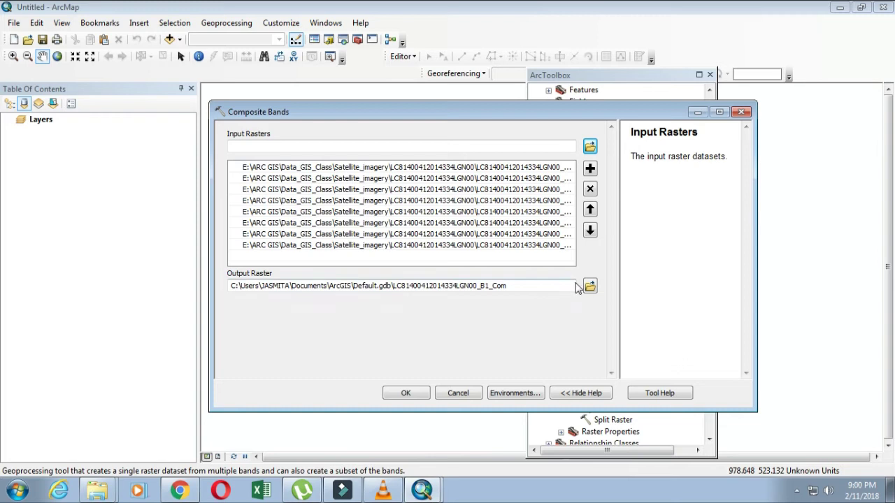
Set the output raster to composirearc.tif in New Folder (2) and run Composite Bands.
left_click(588, 287)
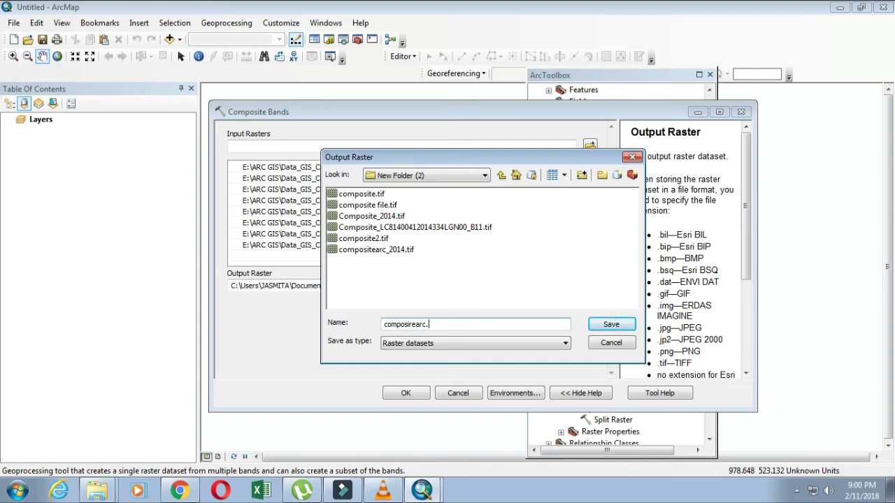
key("Return")
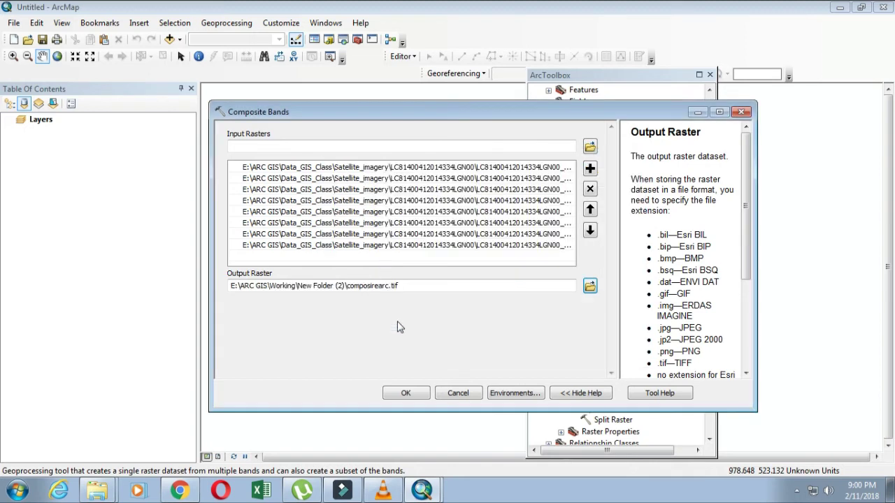
left_click(404, 394)
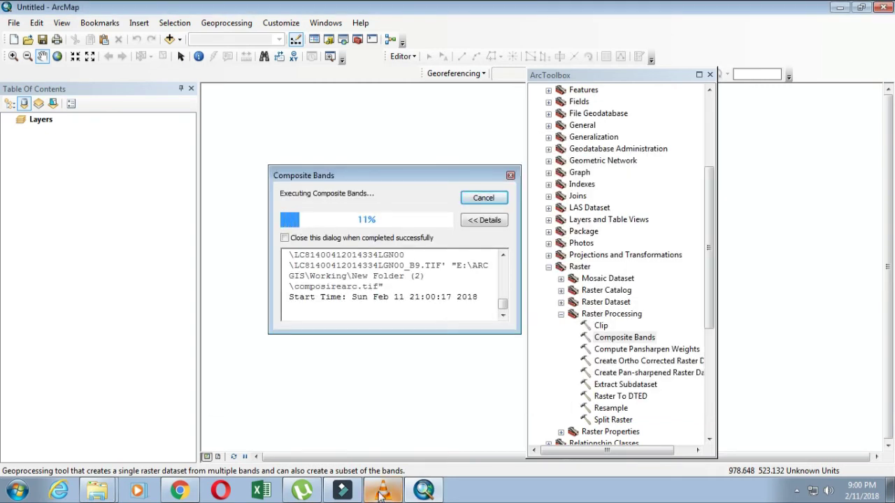
mouse_move(383, 467)
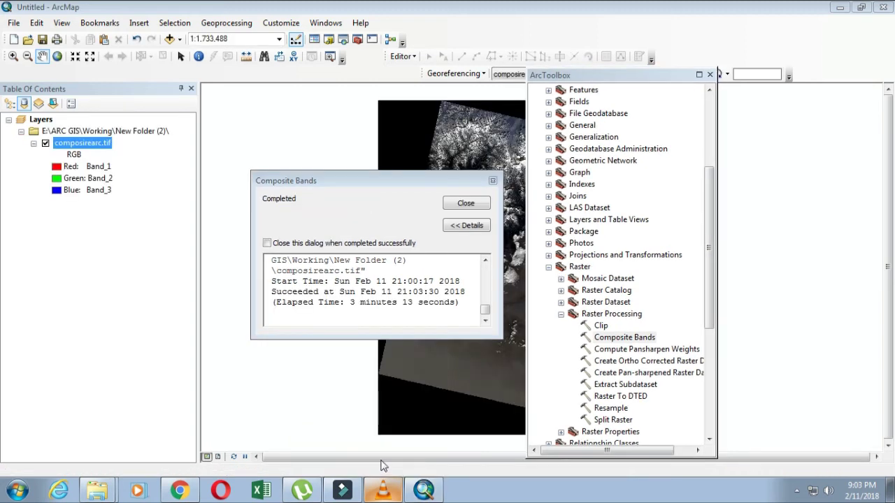
Close the completed tool report, dock ArcToolbox, and shift the raster in view.
left_click(342, 402)
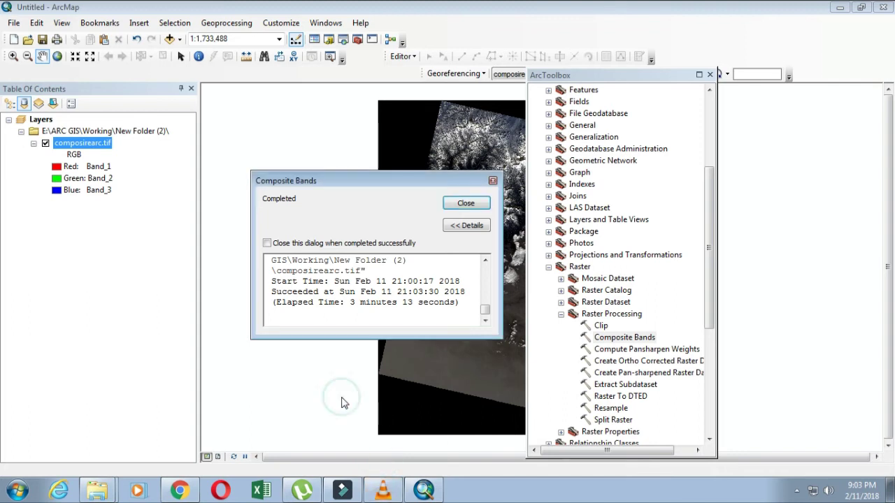
left_click(467, 206)
left_click_drag(638, 76, 794, 70)
double_click(792, 64)
left_click(602, 231)
left_click_drag(557, 238, 484, 225)
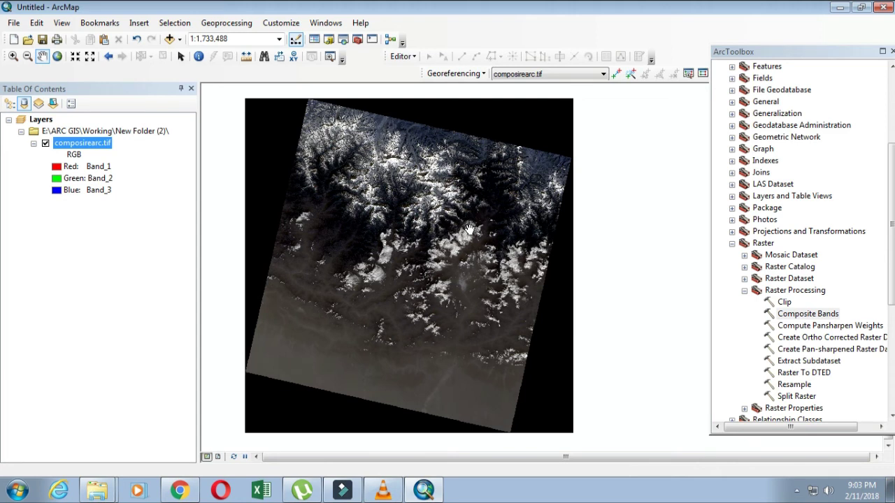
Check New Folder (2) in Catalog for the composite TIFF, then recentre the raster.
left_click(330, 40)
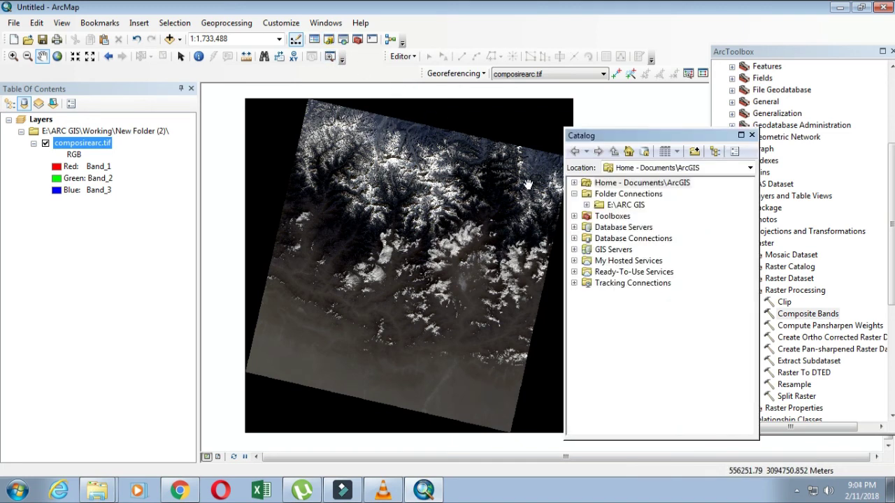
left_click(586, 205)
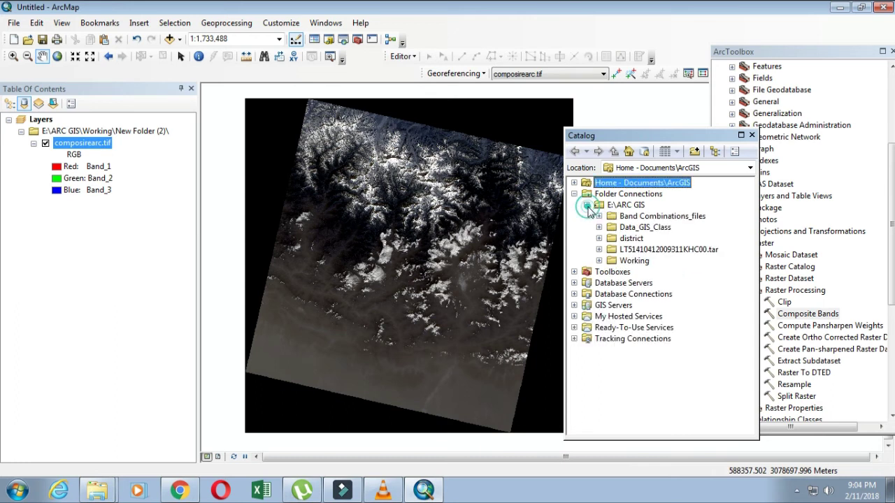
left_click(599, 261)
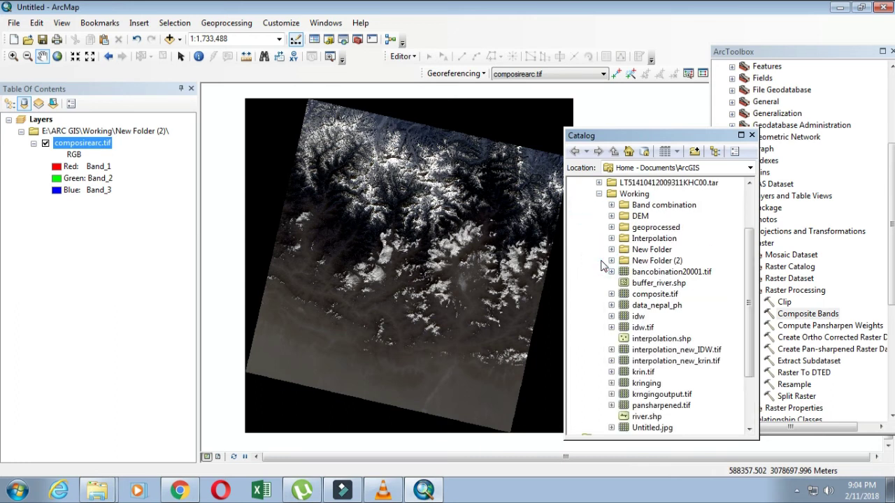
left_click(612, 261)
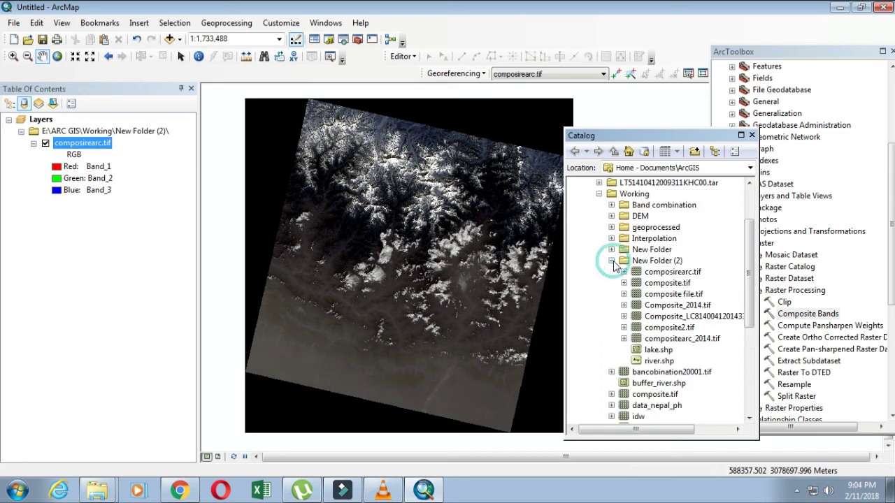
left_click(682, 339)
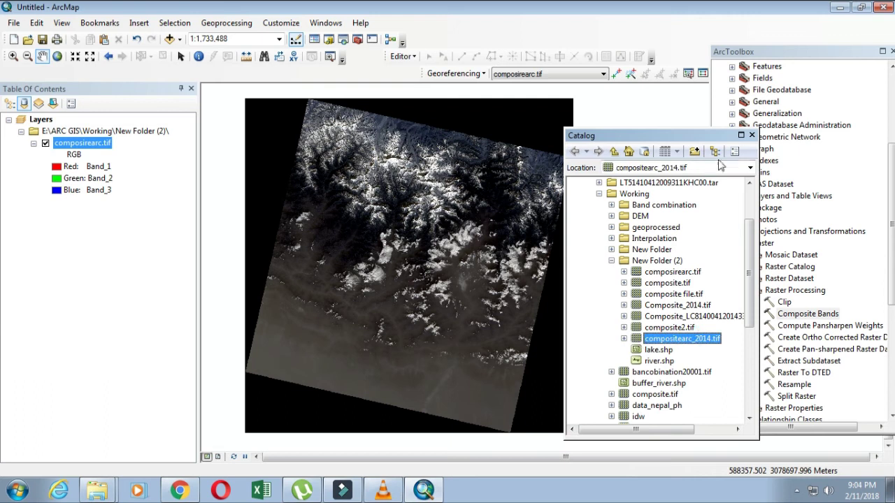
left_click(752, 135)
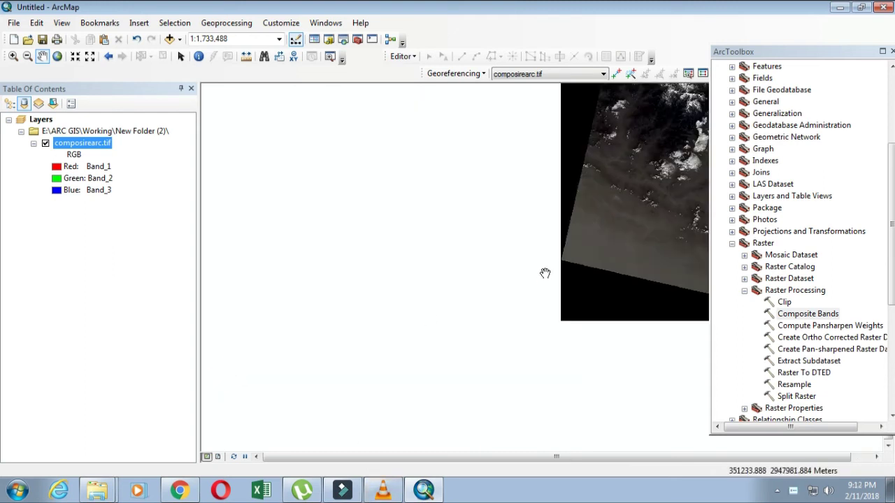
left_click_drag(579, 255, 238, 381)
left_click_drag(362, 328, 389, 328)
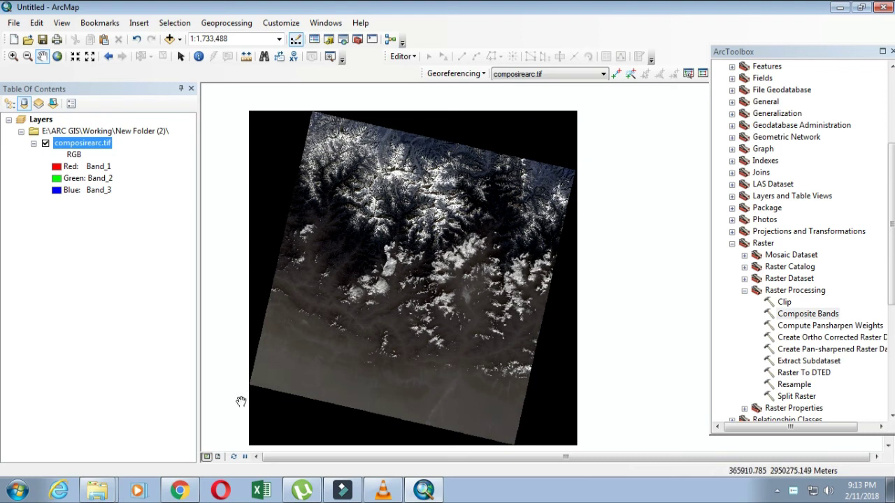
In Chrome, scroll the USGS band designations FAQ past the MSS table to the Landsat 8 table.
left_click(179, 491)
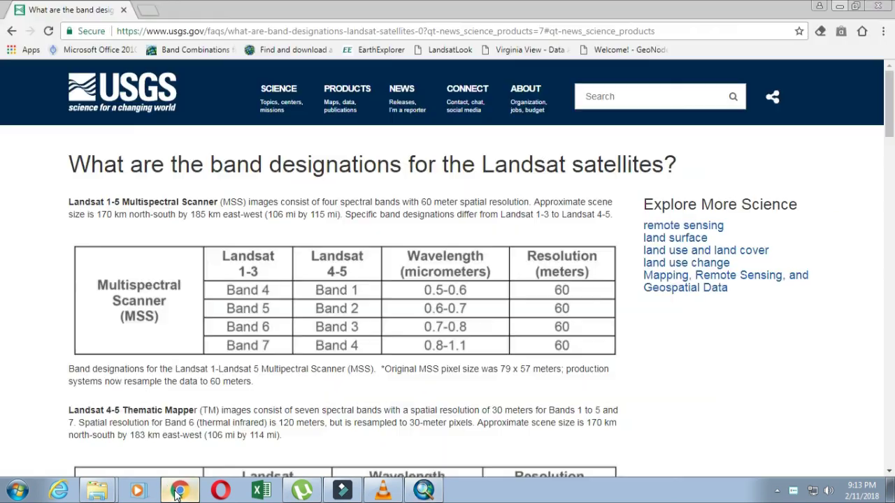
left_click_drag(258, 410, 185, 335)
left_click(48, 340)
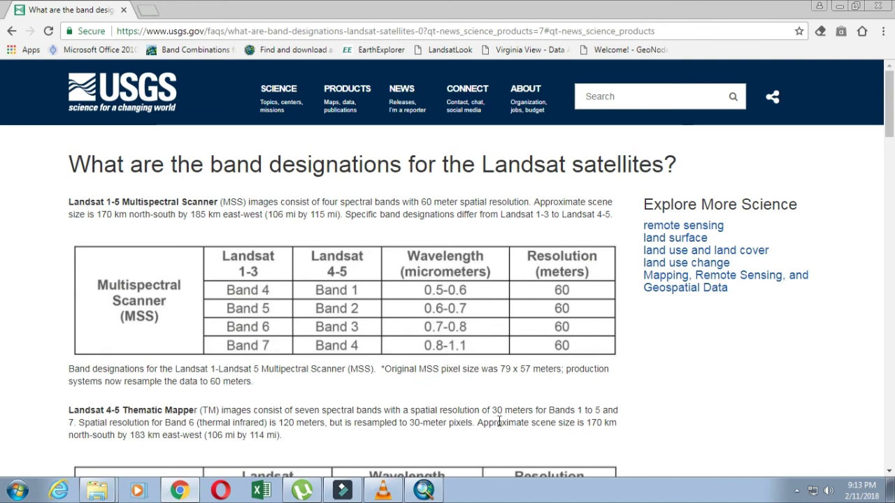
scroll(723, 408, "down", 4)
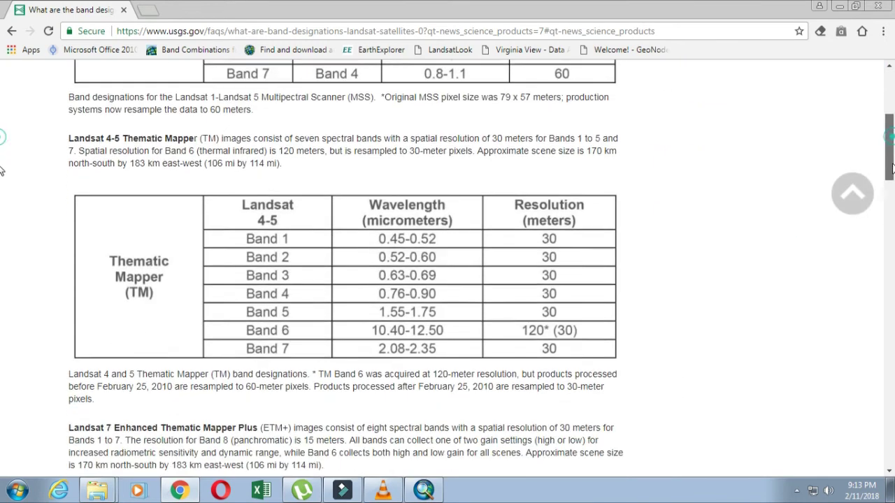
left_click_drag(890, 175, 893, 259)
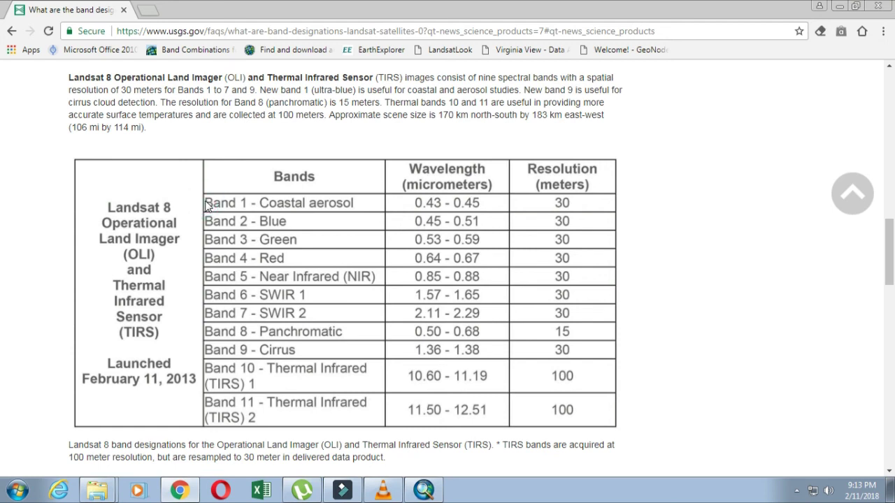
Review the Landsat 8 band designations page's wavelengths and resolutions, then return to the composite in ArcMap.
key("F5")
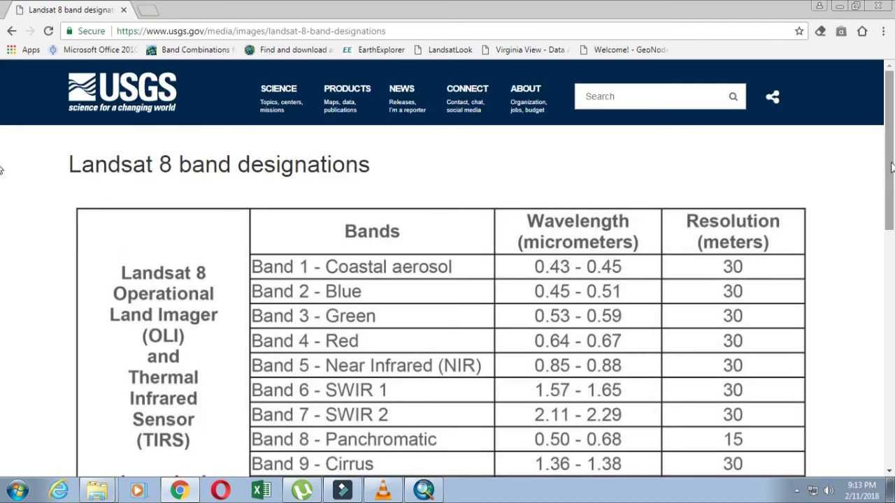
left_click_drag(889, 166, 884, 225)
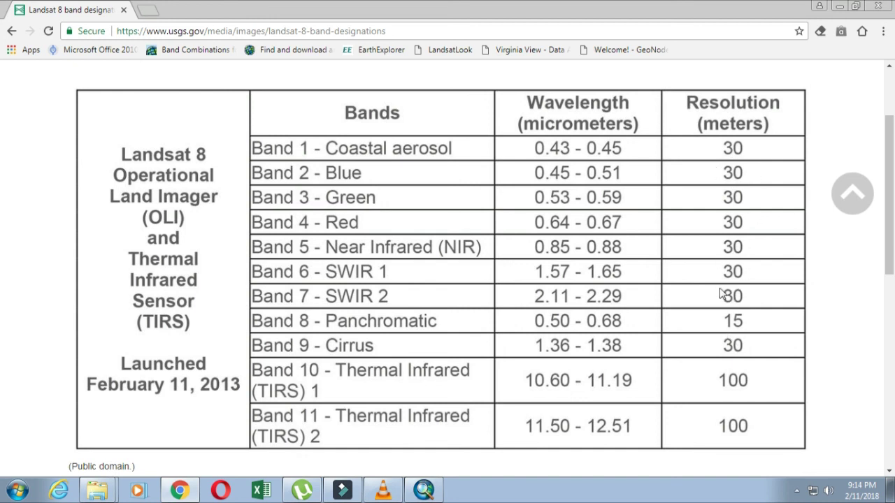
left_click(423, 489)
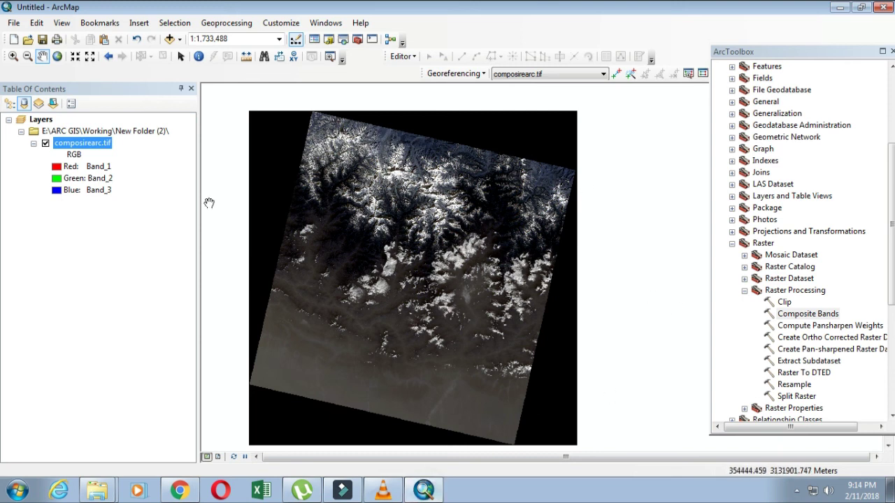